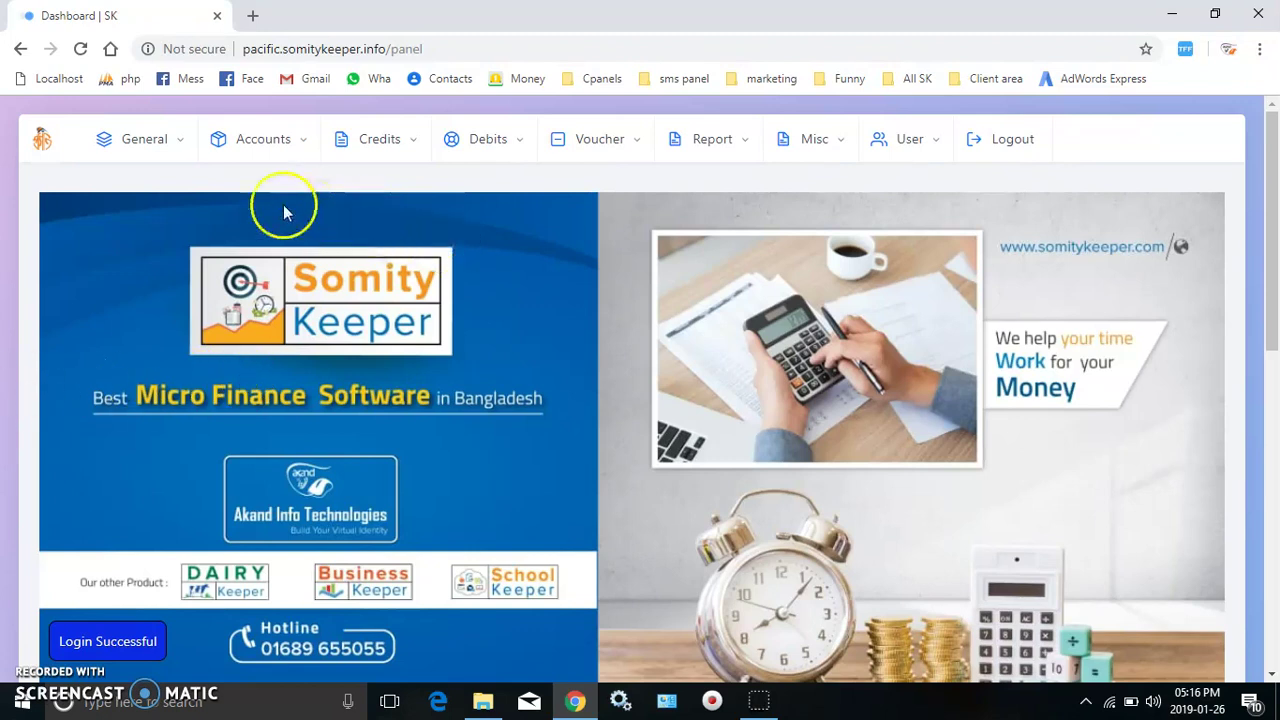
Step: Review the list of FDR schemes and the list of existing FDR accounts
left_click(137, 158)
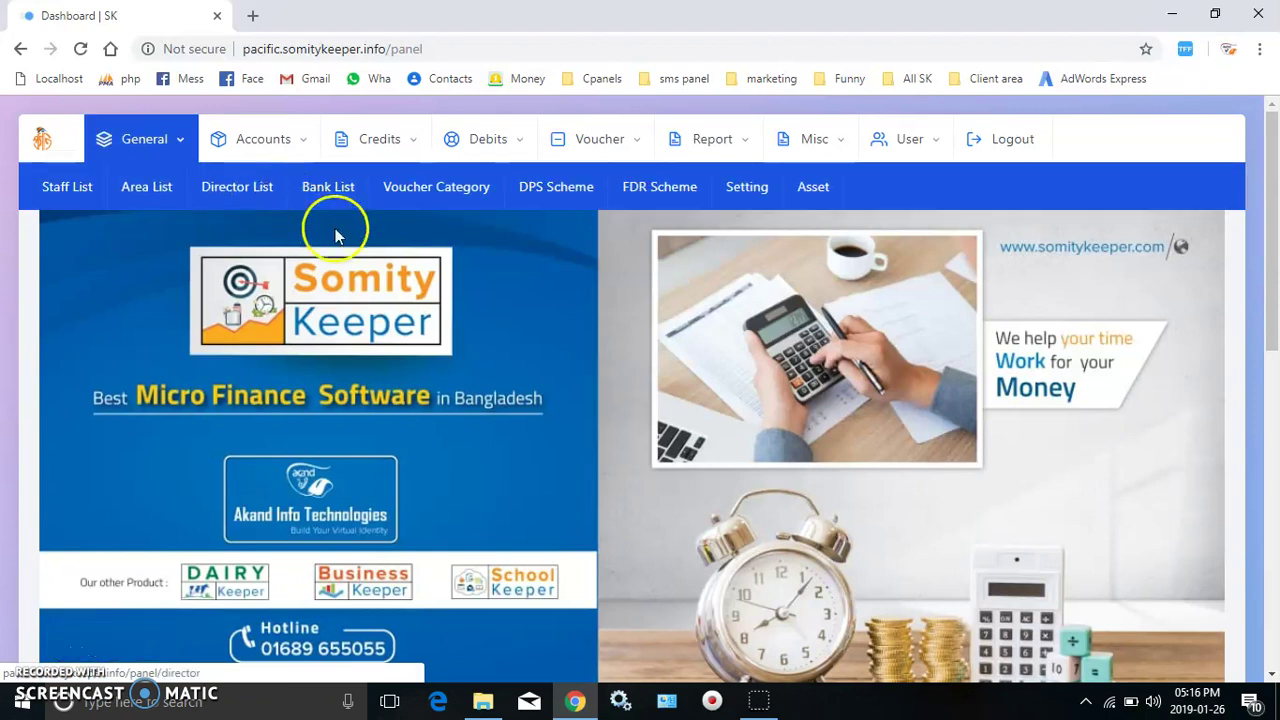
left_click(655, 193)
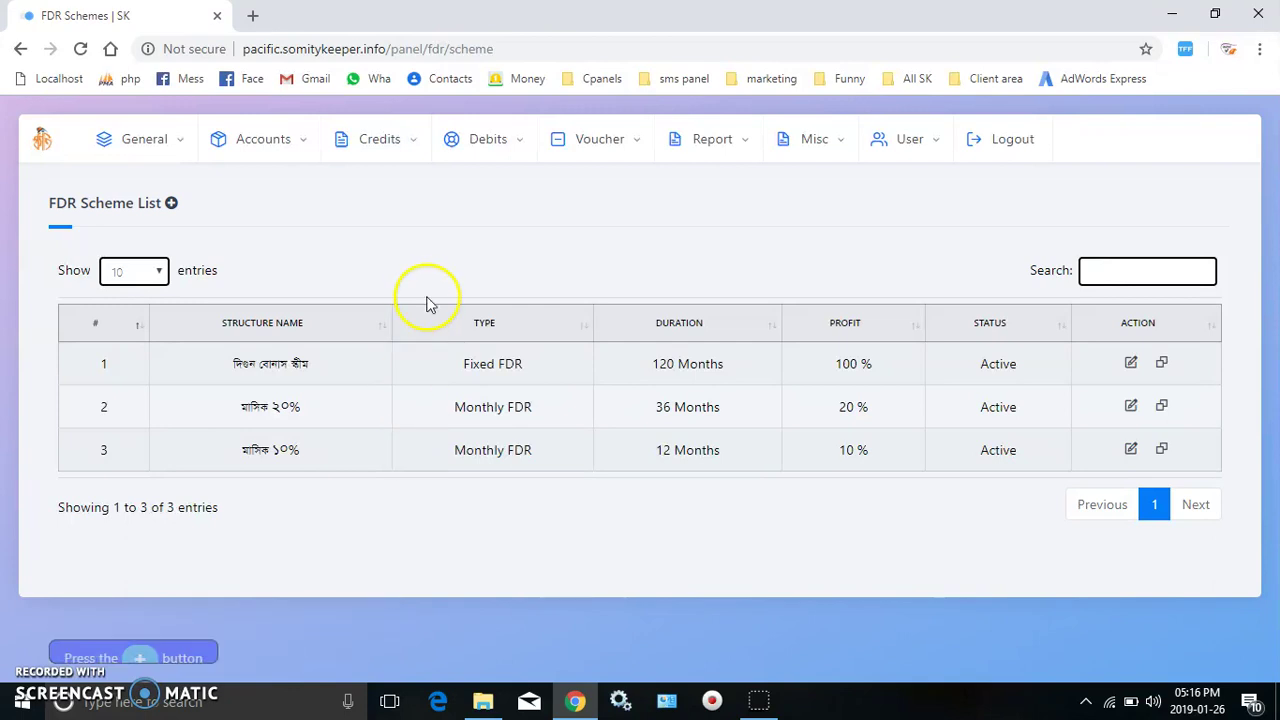
left_click(255, 149)
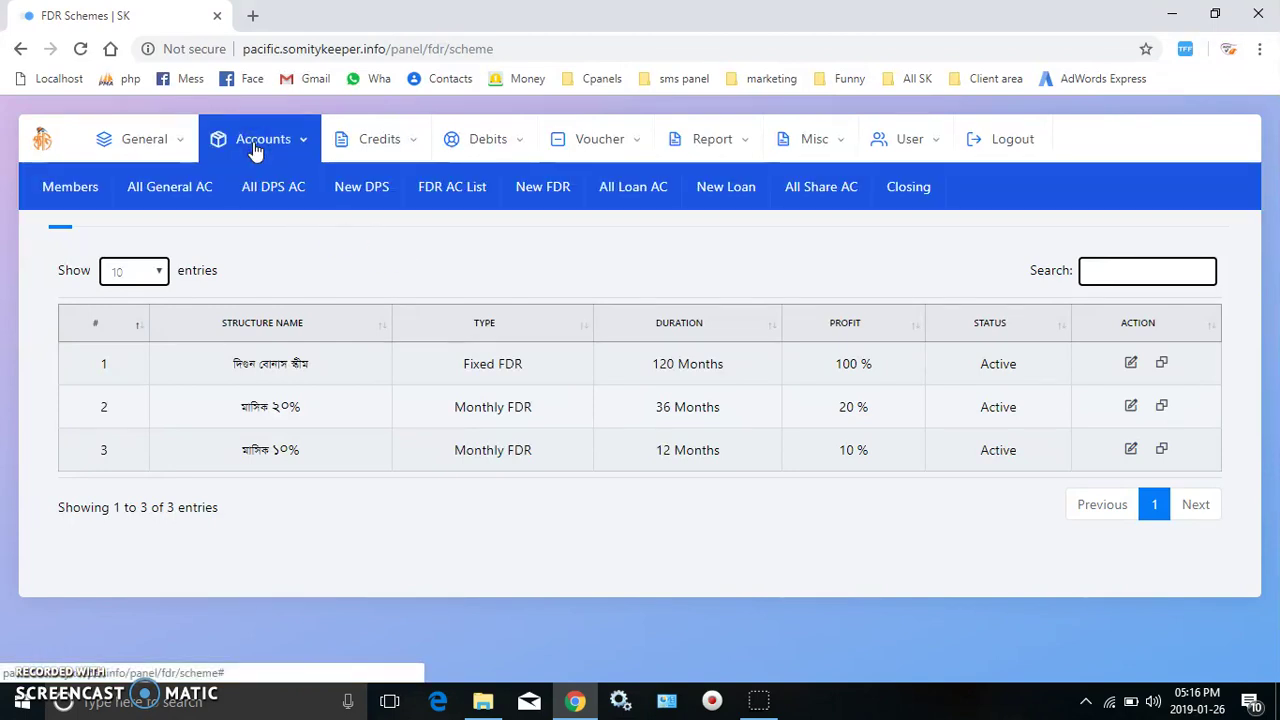
left_click(454, 202)
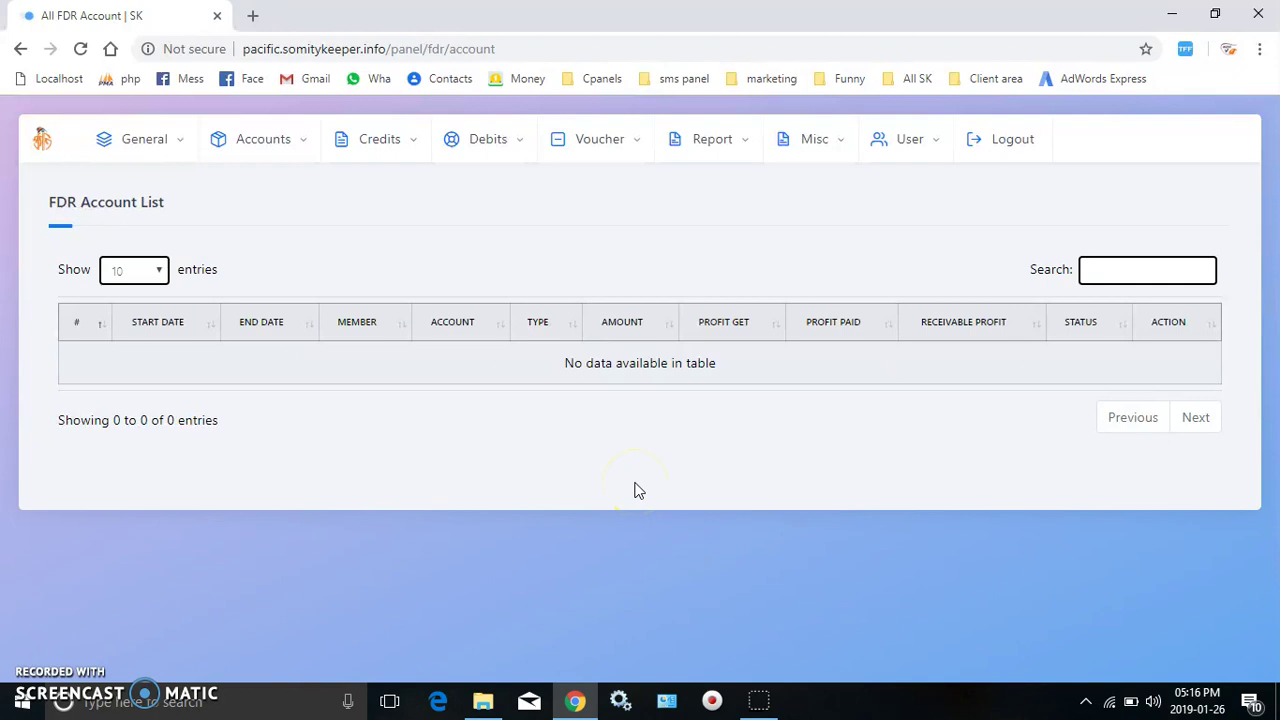
Step: Start a new FDR under the মাসিক ১০% scheme for the member found by account number
left_click(278, 152)
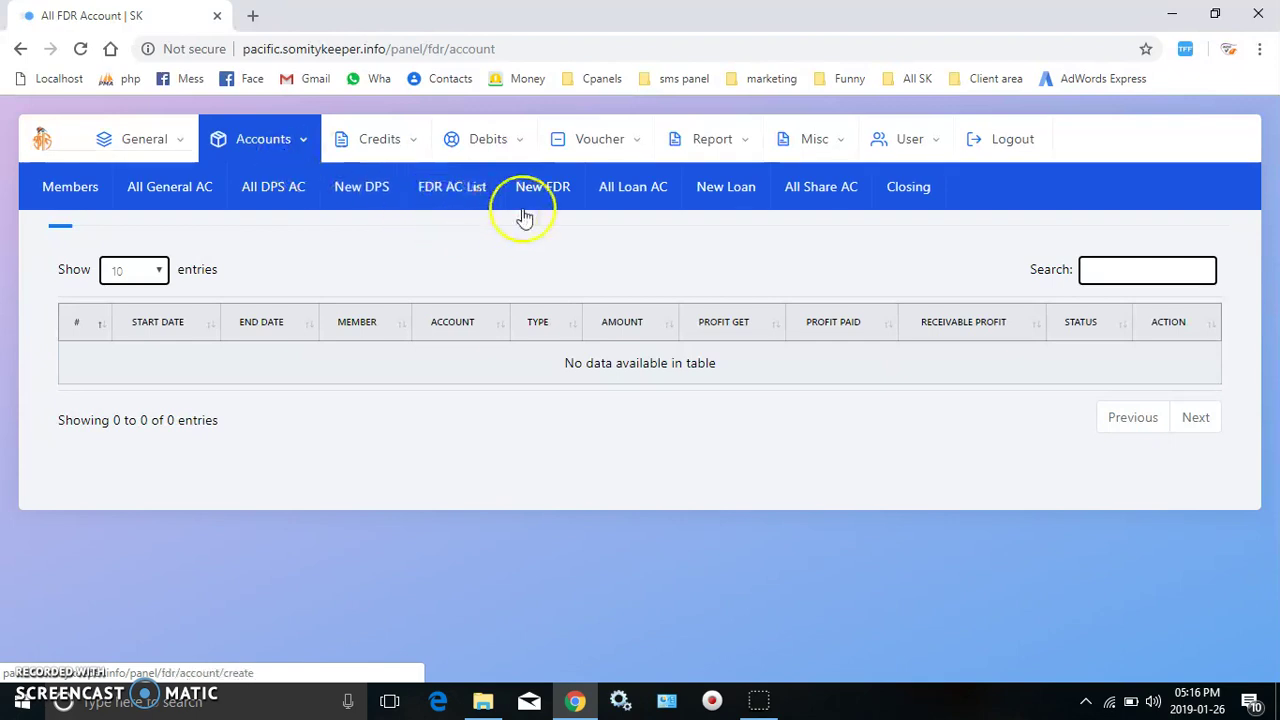
left_click(558, 199)
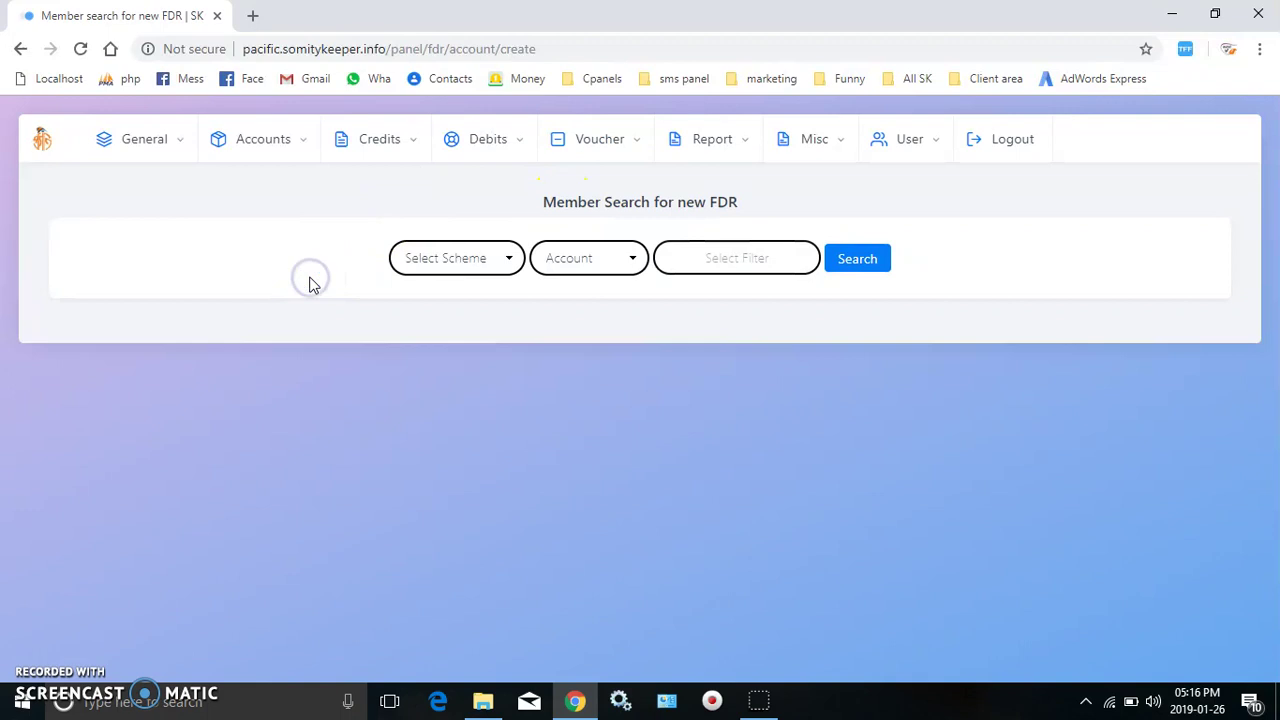
left_click(462, 262)
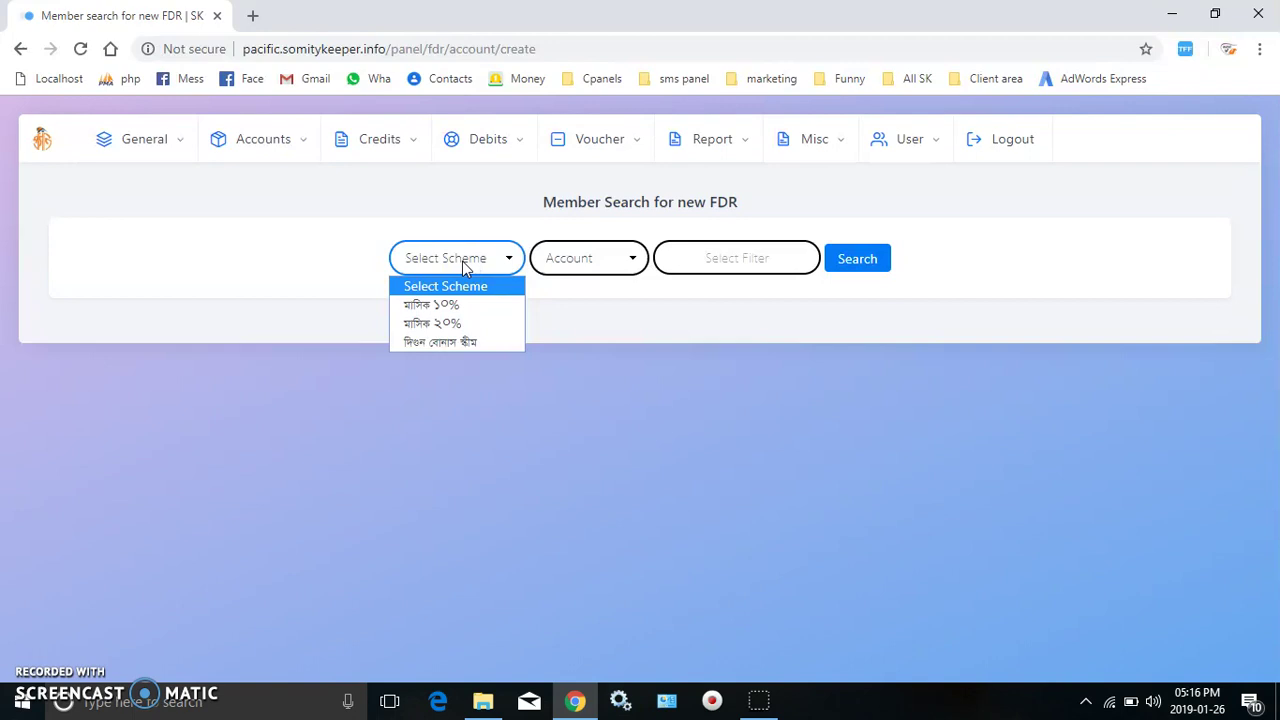
left_click(430, 305)
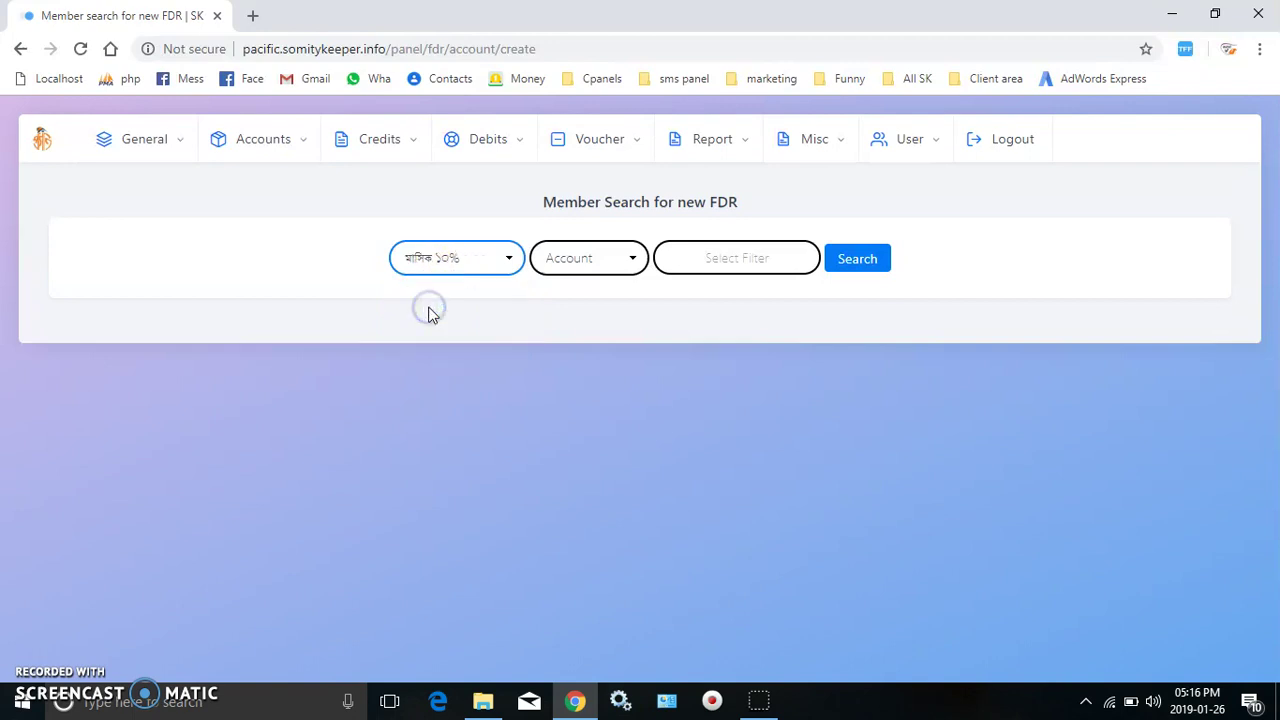
left_click(757, 257)
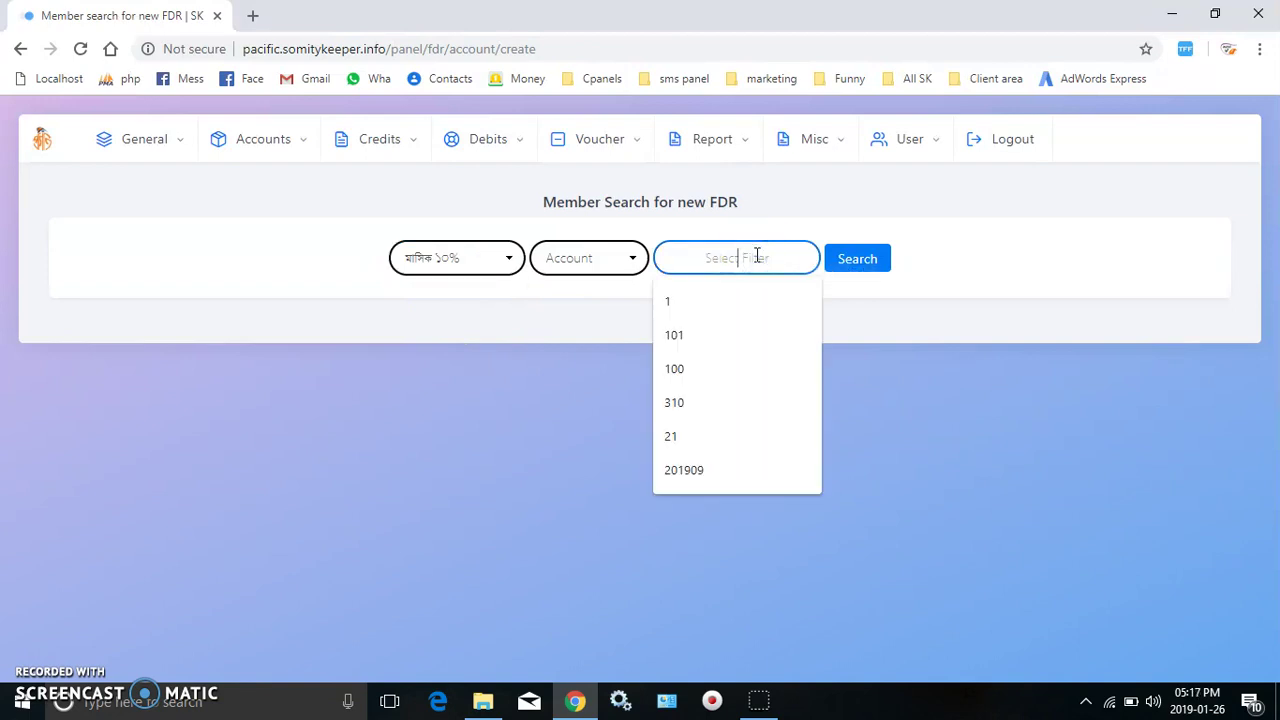
type("1")
key("Return")
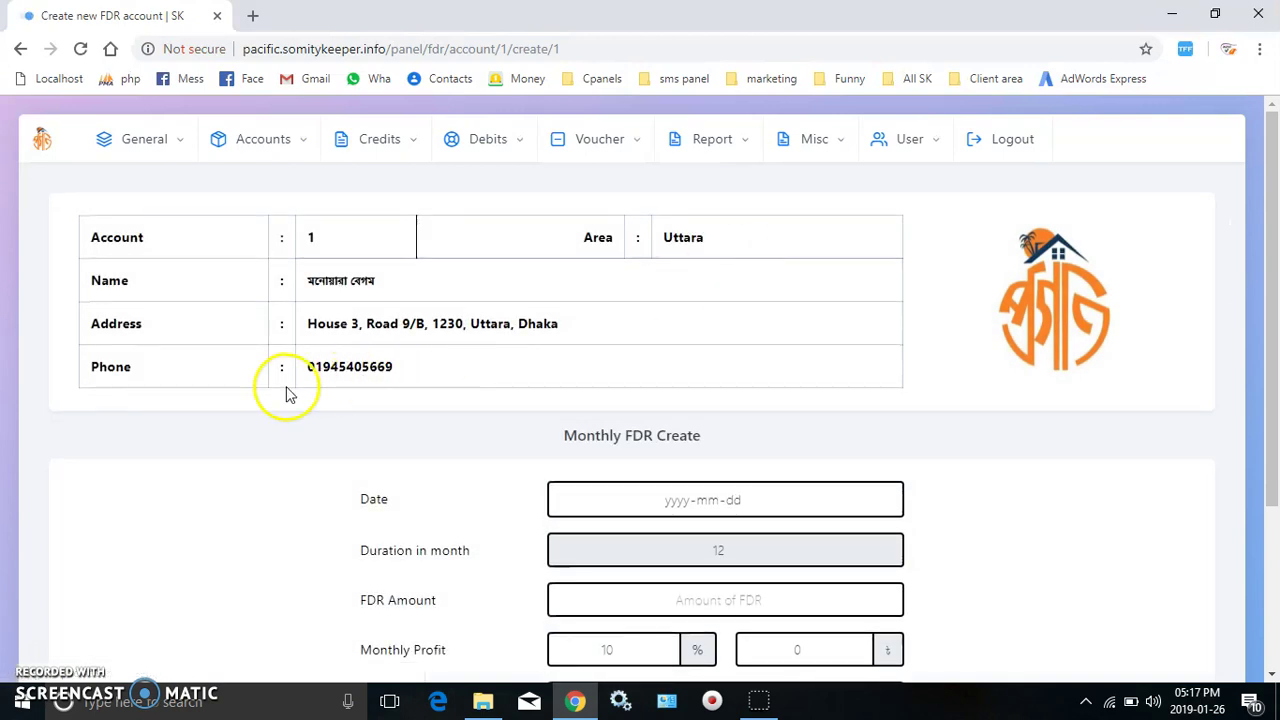
Step: Enter 100000 as the FDR amount in the Monthly FDR Create form
scroll(286, 394, "down", 1)
scroll(286, 394, "down", 2)
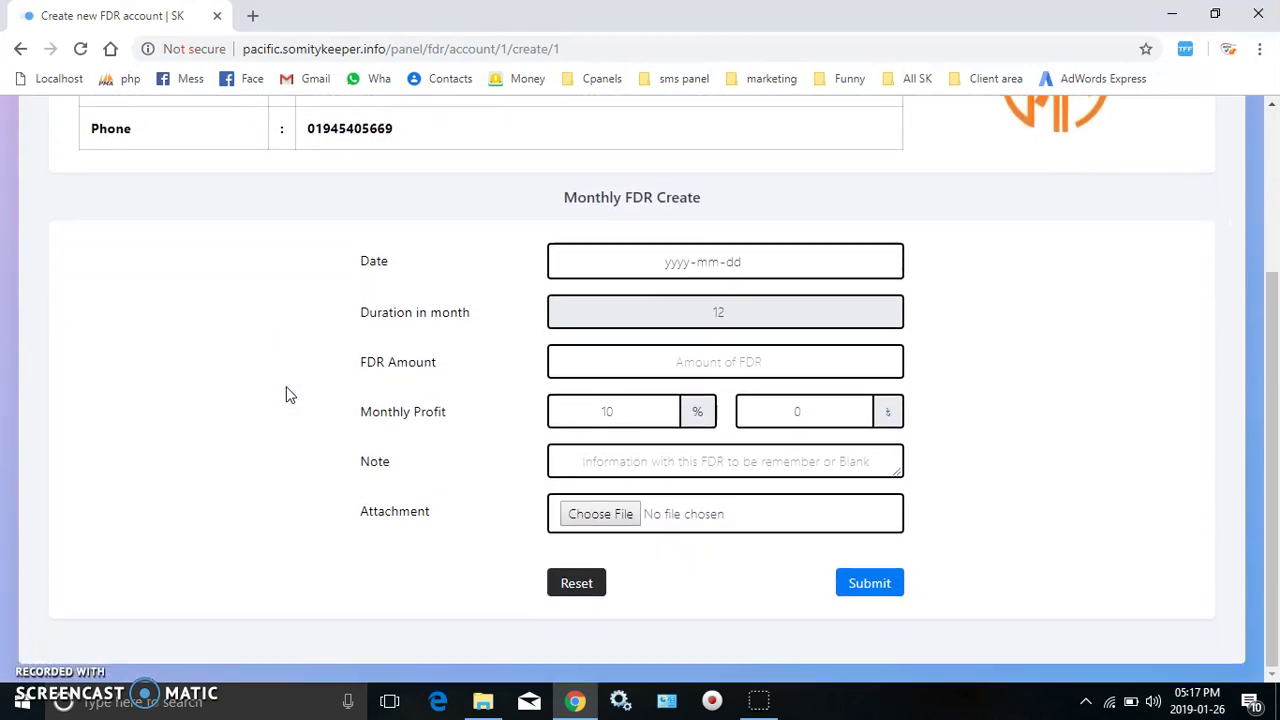
left_click(807, 303)
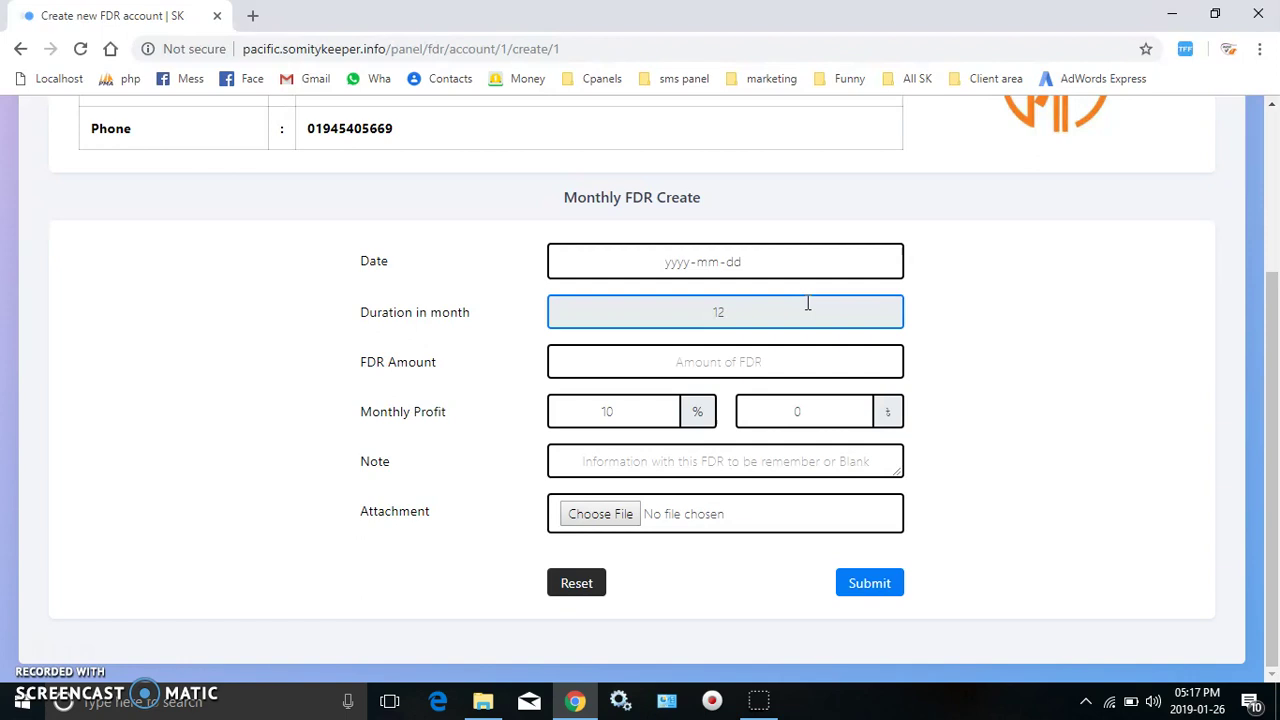
left_click(727, 356)
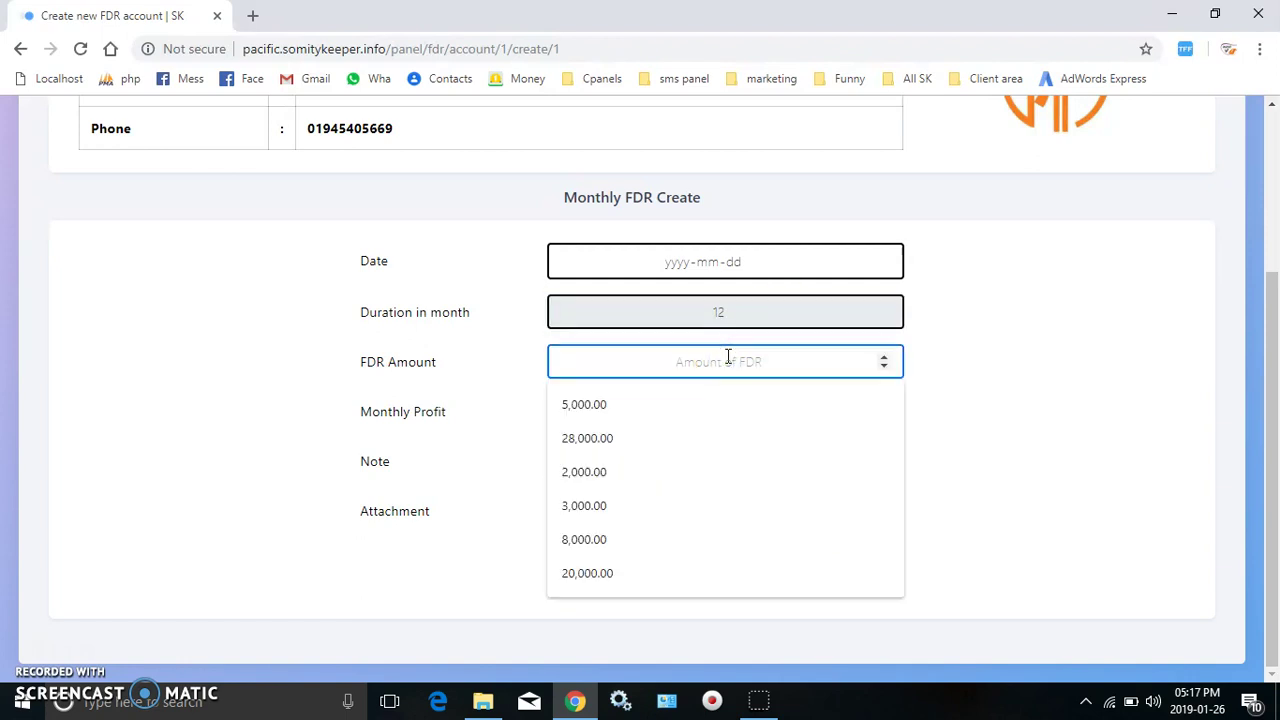
type("10000")
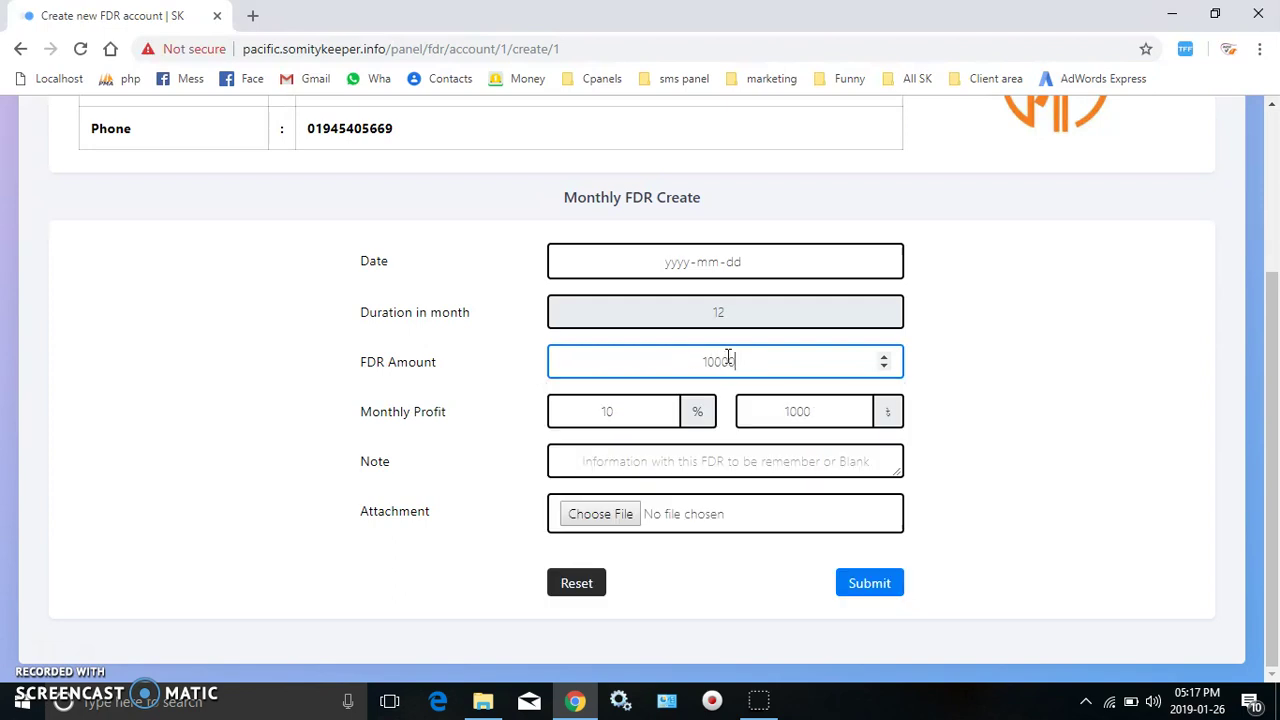
type("0")
key("Tab")
key("Tab")
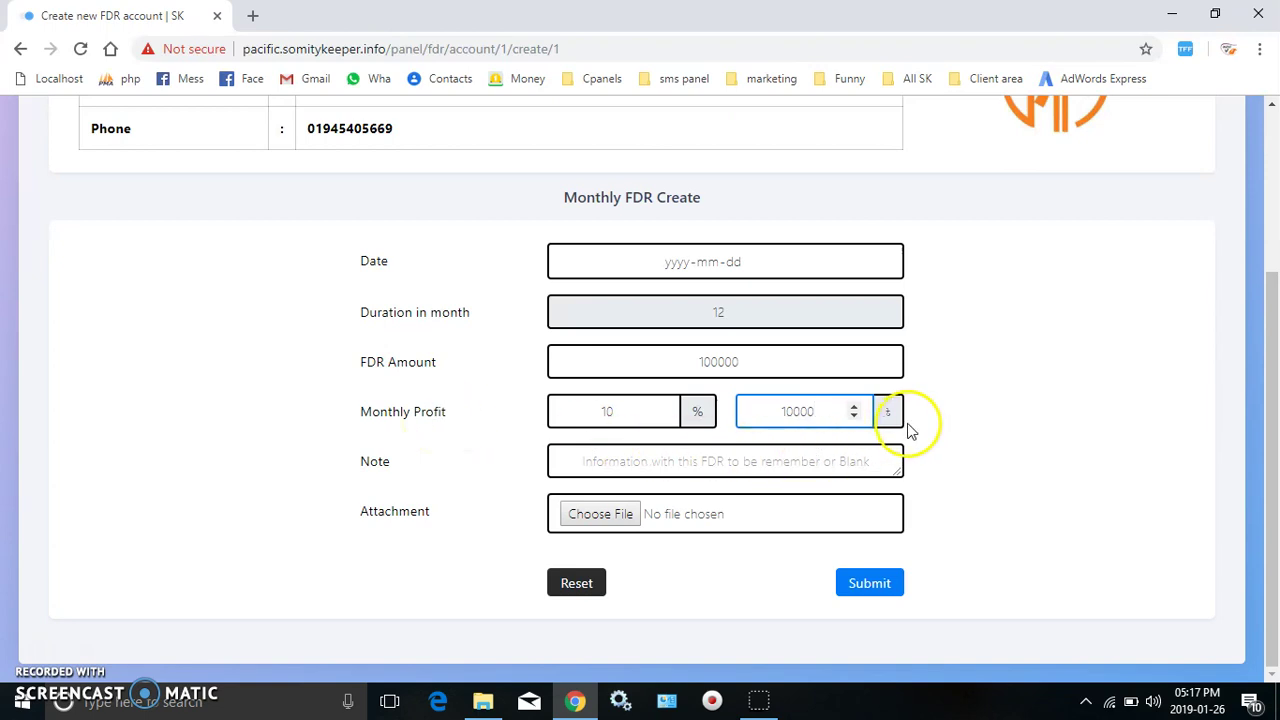
Step: Set the monthly profit of the FDR to 2000 taka
left_click(815, 408)
key("BackSpace")
key("BackSpace")
key("BackSpace")
key("BackSpace")
key("BackSpace")
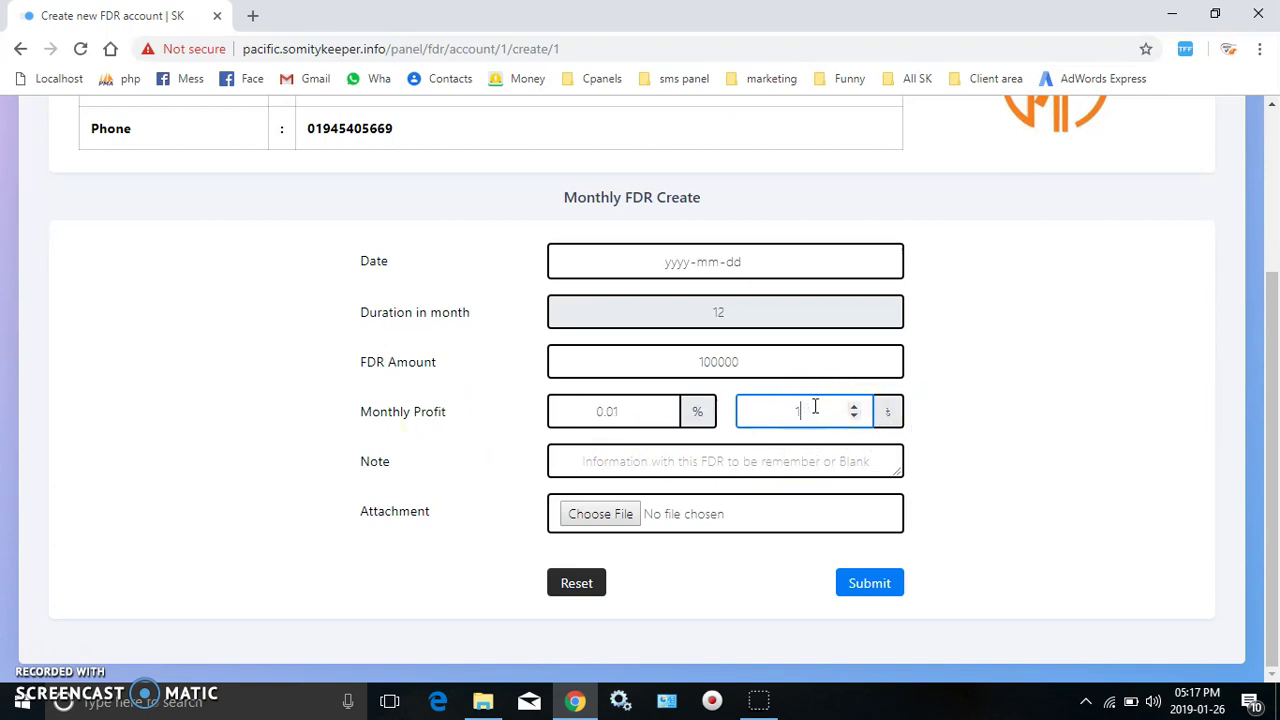
type("2000")
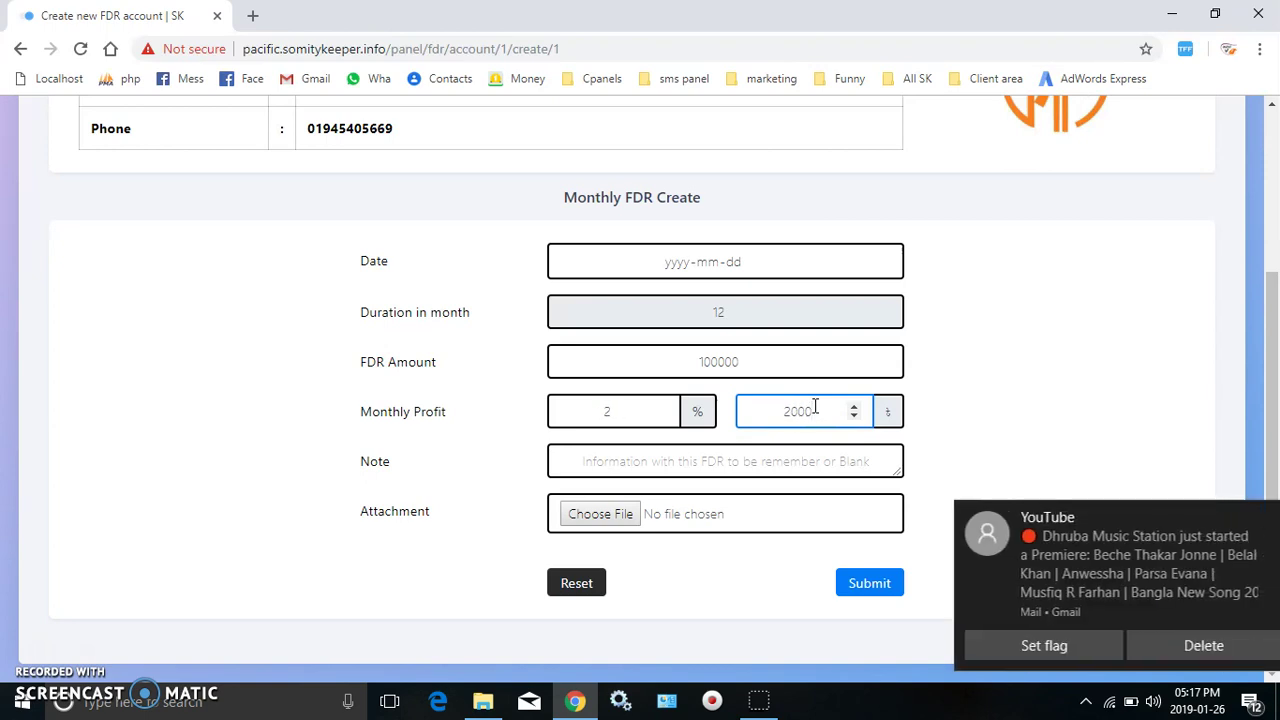
Step: Delete the mail in the first YouTube notification and dismiss the second notification
left_click(1176, 651)
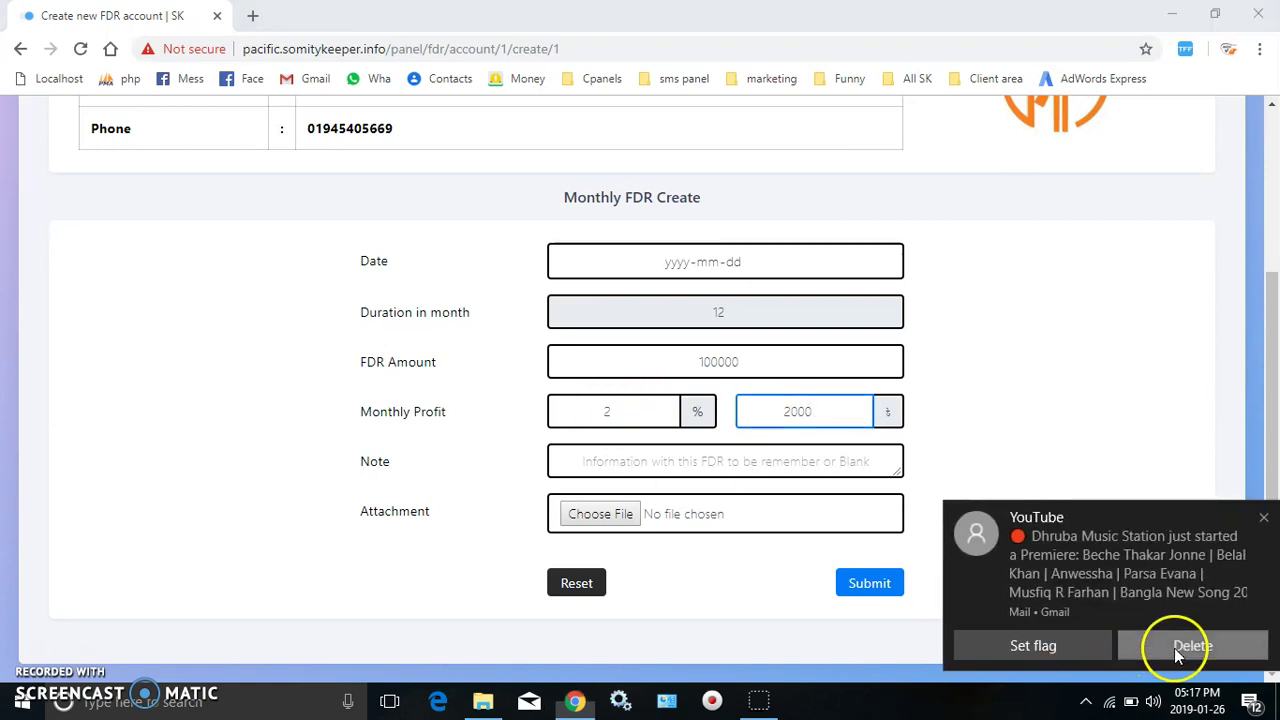
left_click(552, 468)
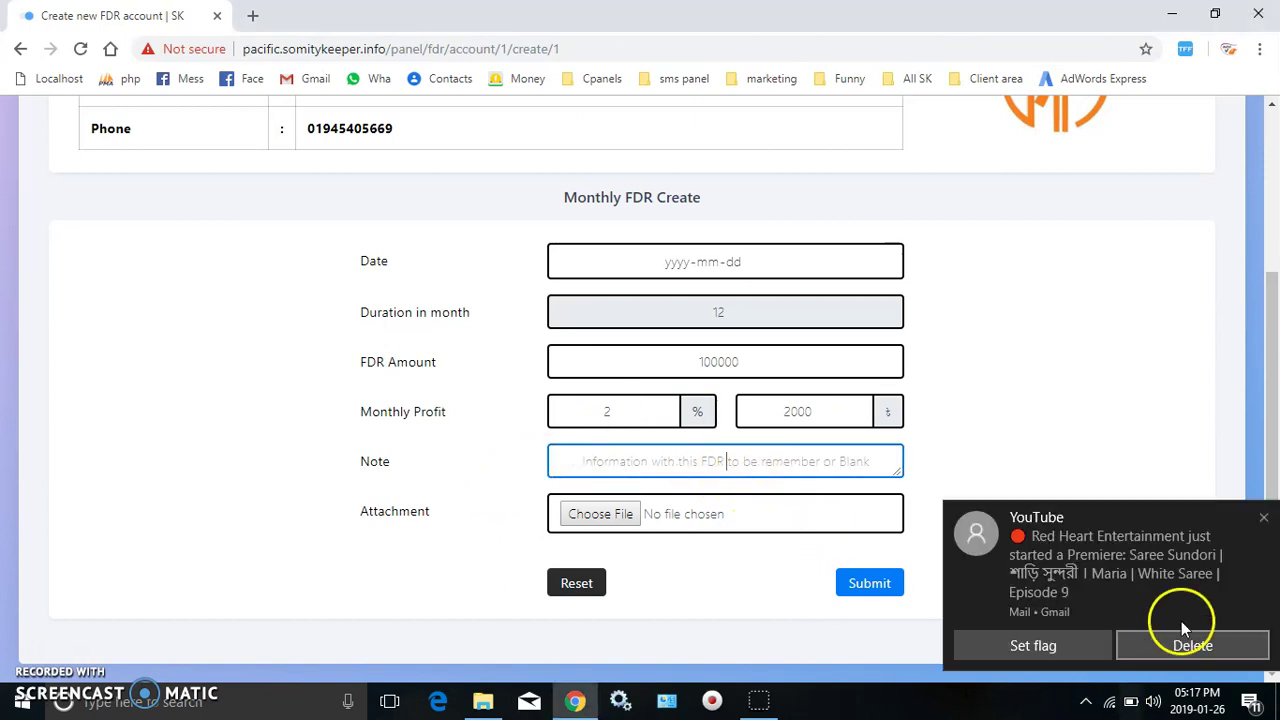
left_click(1264, 518)
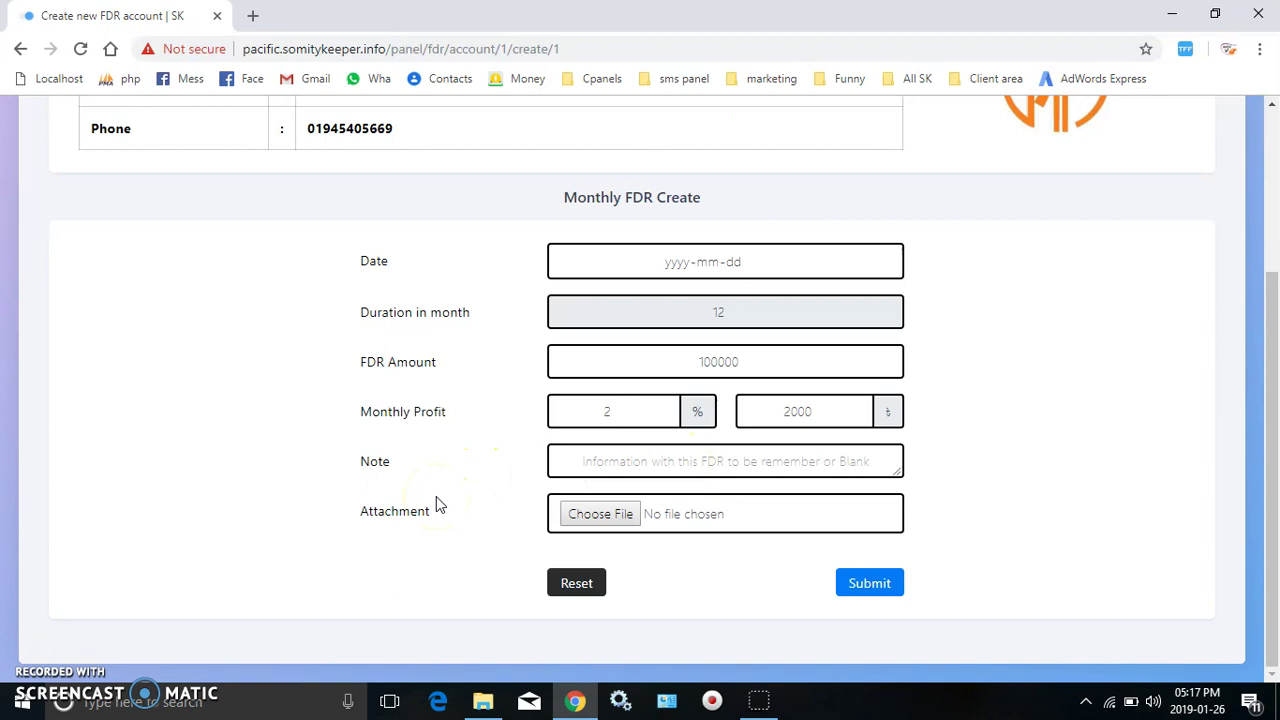
Step: Submit the monthly FDR form and confirm the creation of the account
left_click(790, 363)
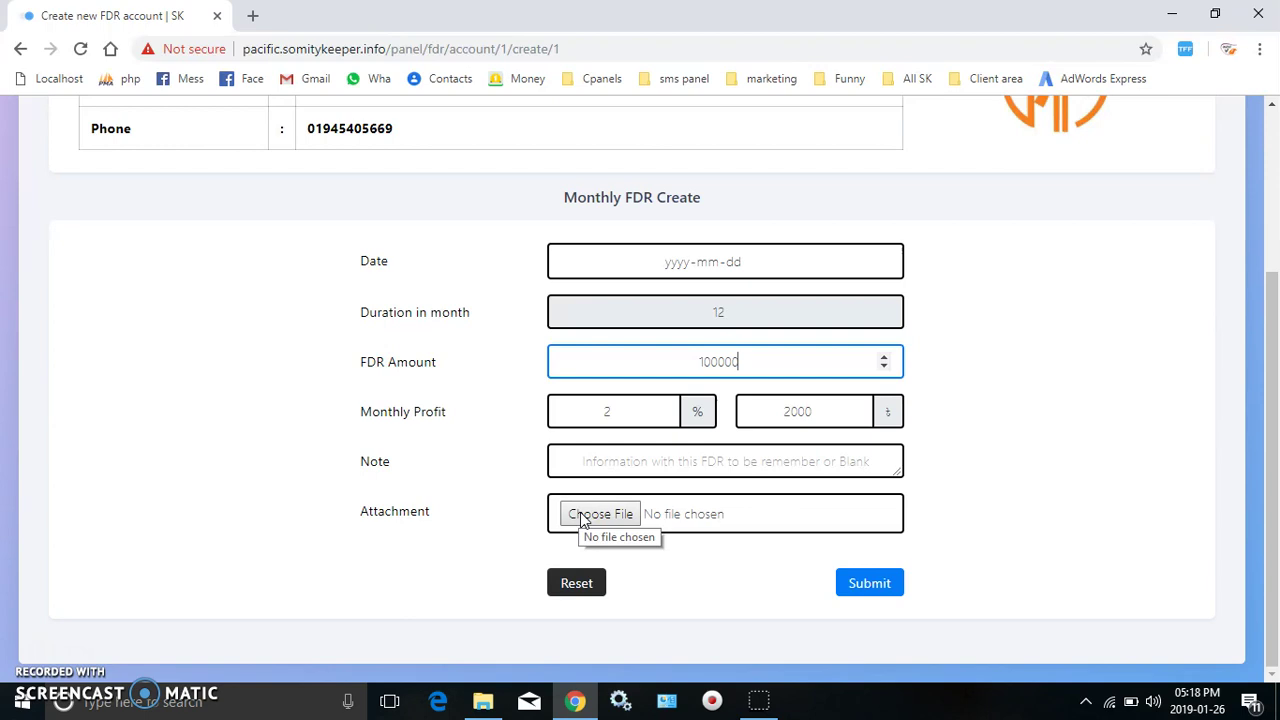
left_click(874, 584)
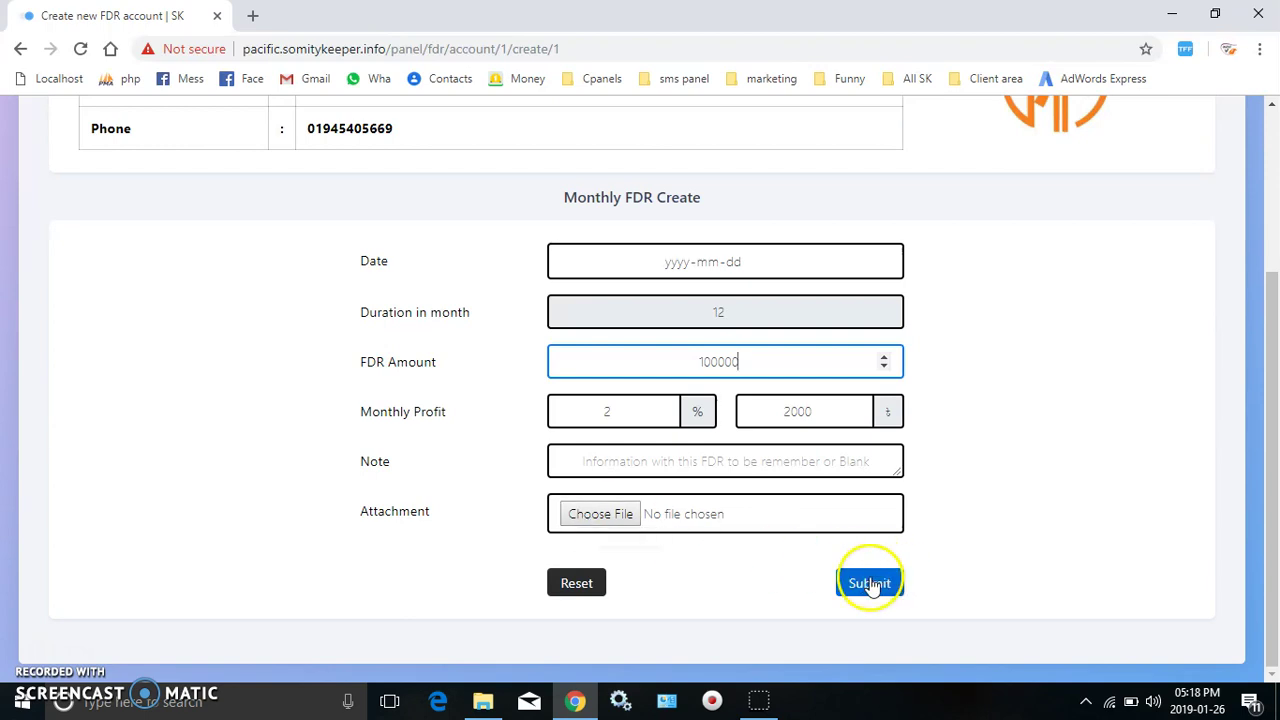
left_click(848, 588)
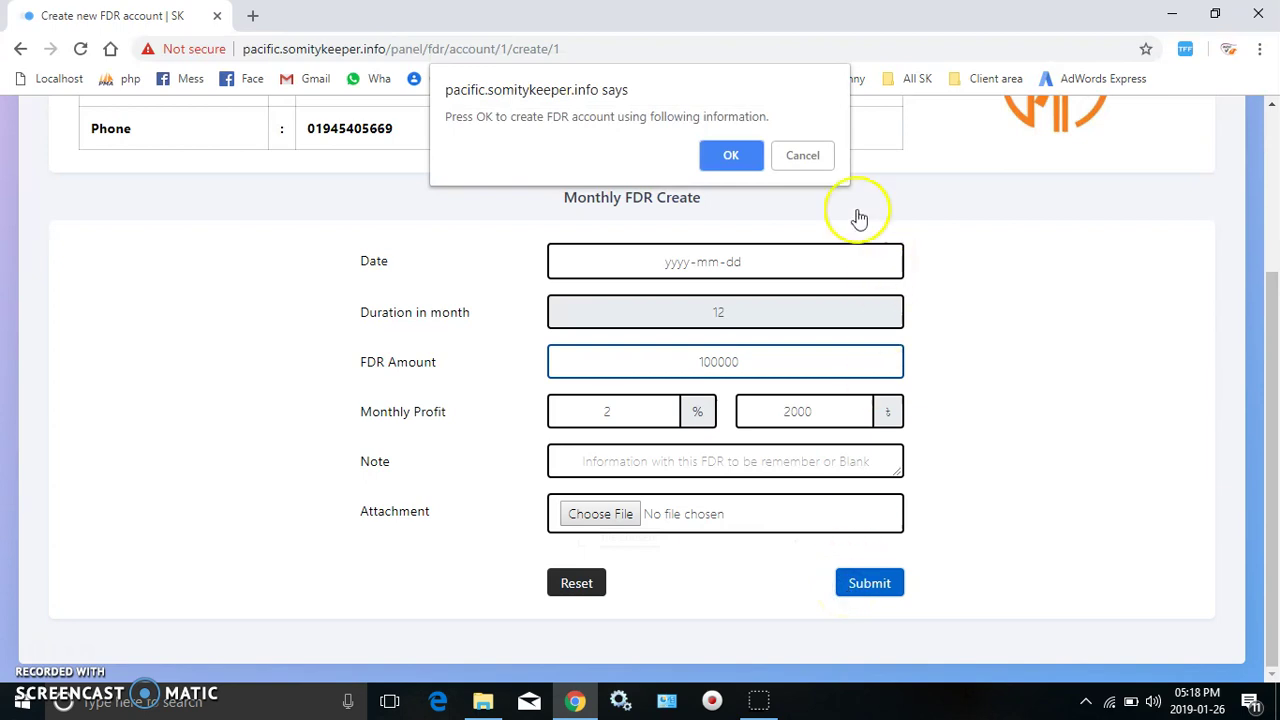
left_click(724, 157)
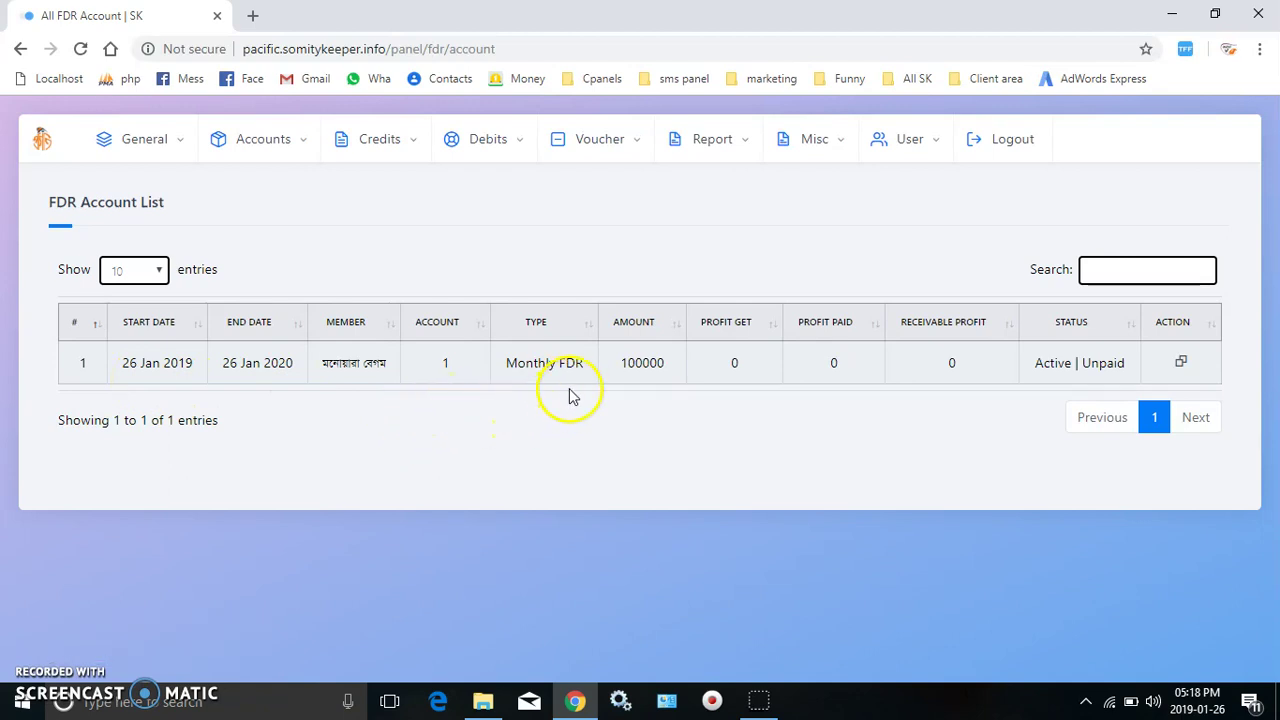
Step: Examine the amount, profit get, profit paid and receivable profit of the new monthly FDR in the account list
double_click(645, 362)
double_click(733, 360)
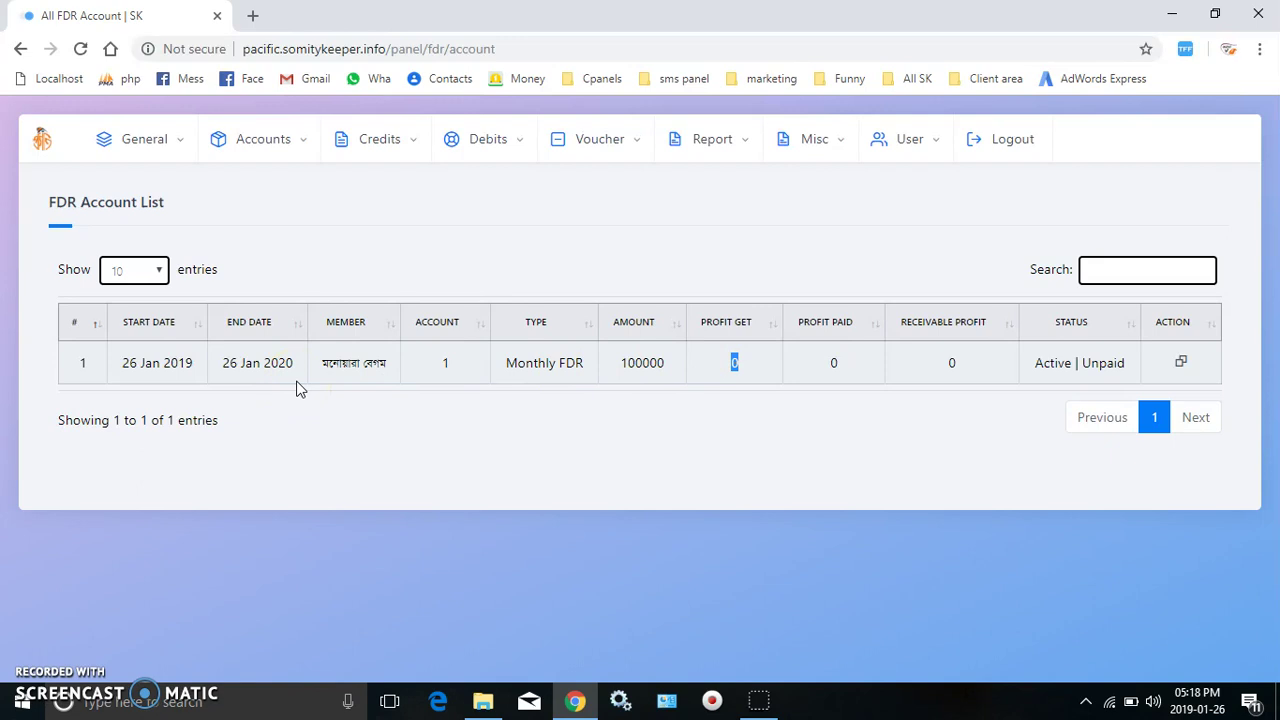
left_click(752, 368)
left_click(730, 365)
left_click(826, 378)
double_click(834, 368)
left_click(914, 380)
left_click(750, 360)
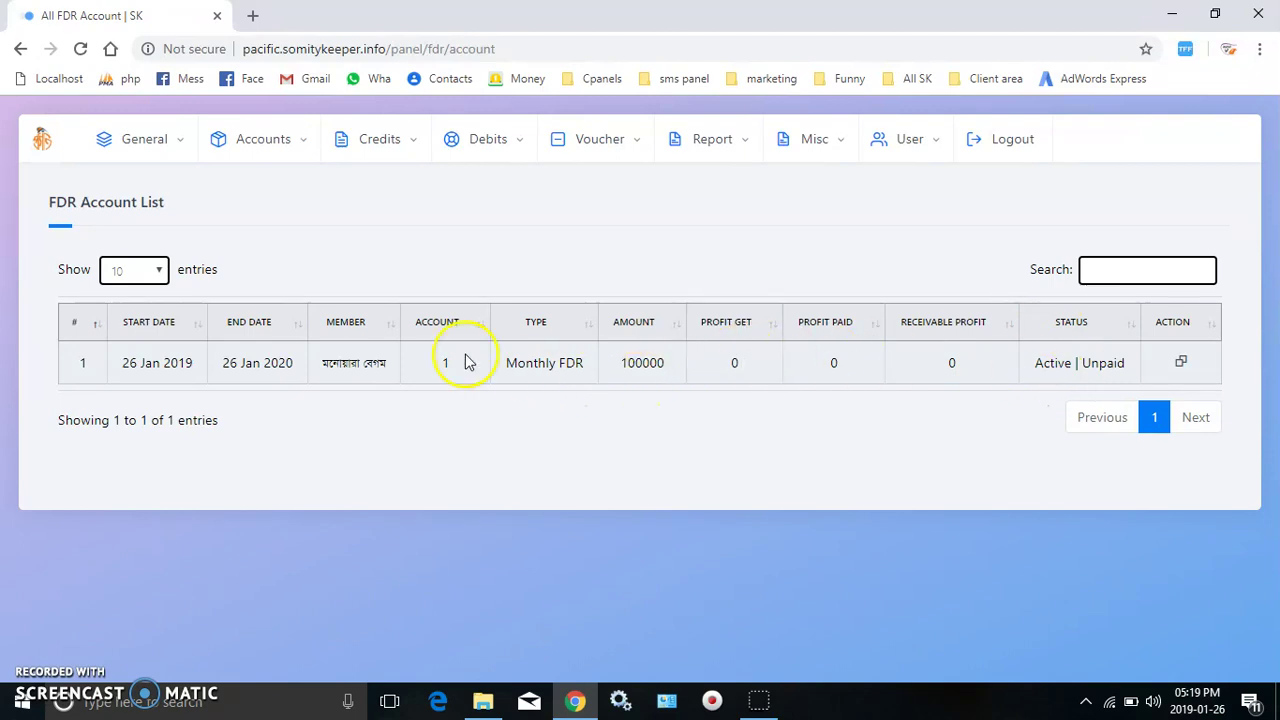
Step: Check the total deposited FDR figure on the dashboard
left_click(43, 139)
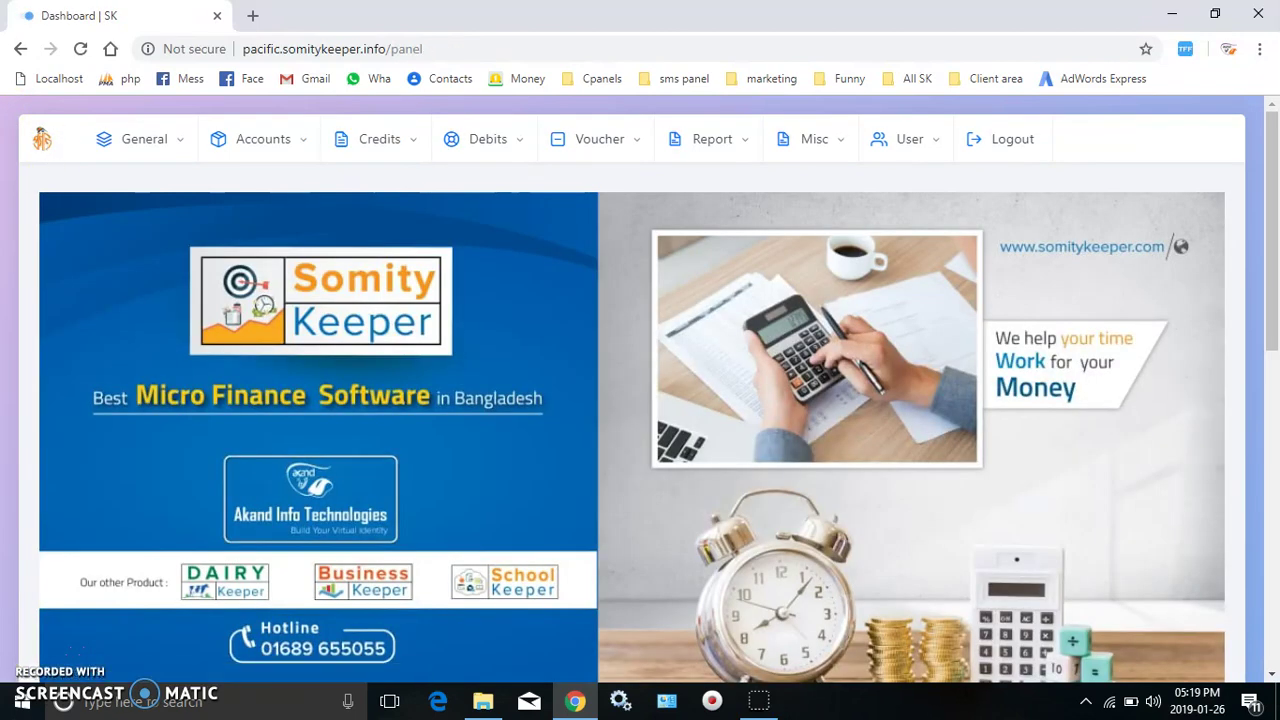
scroll(48, 145, "down", 6)
scroll(260, 250, "down", 1)
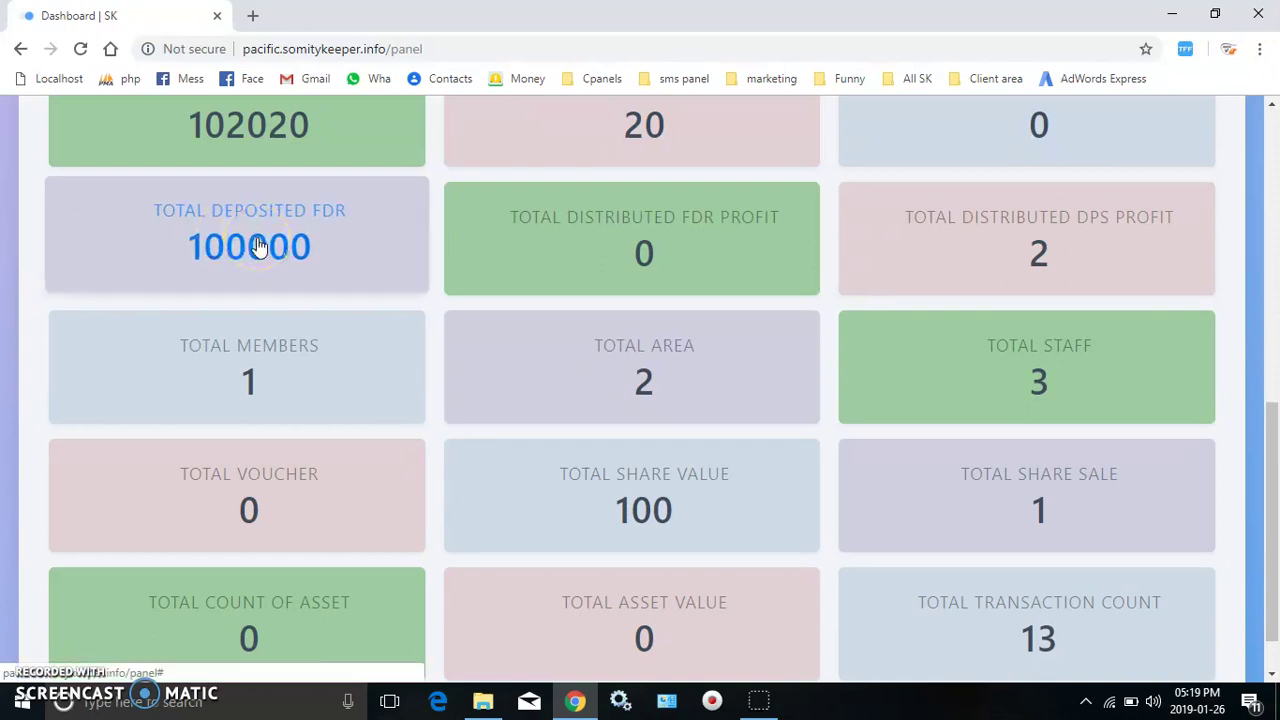
left_click(140, 251)
scroll(1049, 525, "up", 8)
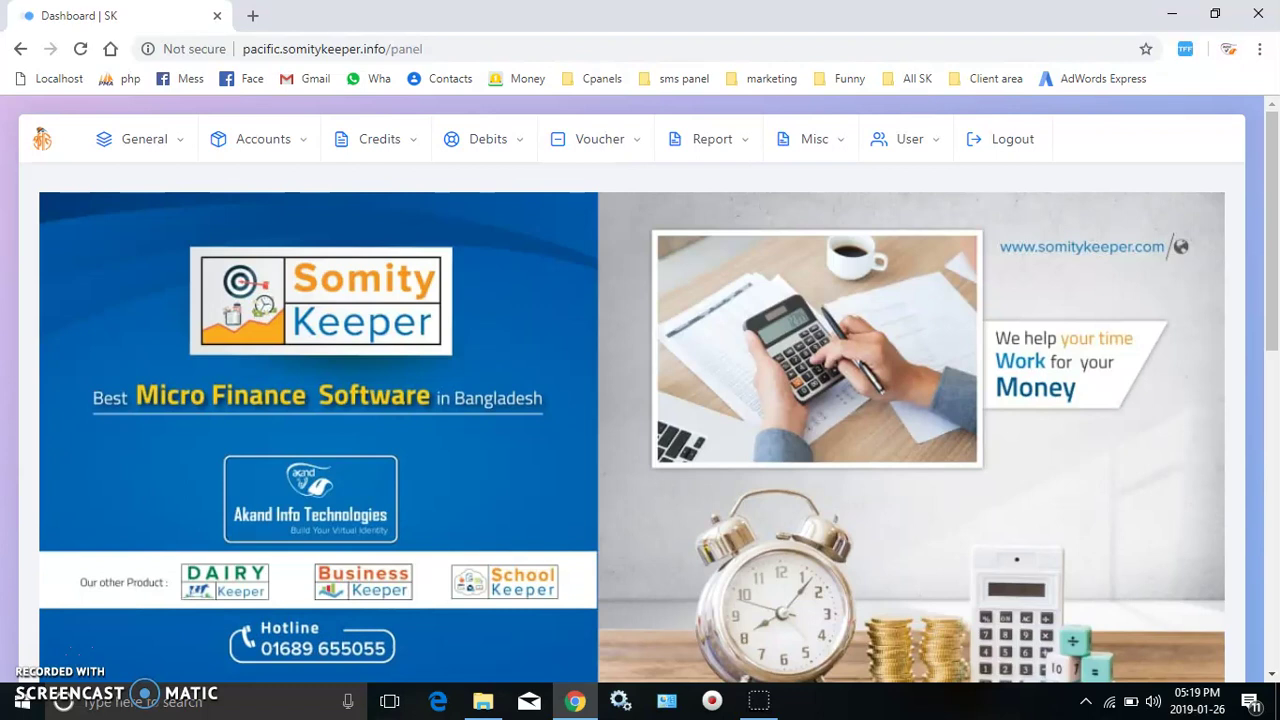
Step: Start a new FDR under the দিগুন বোনাস স্কীম scheme for the same member, found by account number
left_click(267, 150)
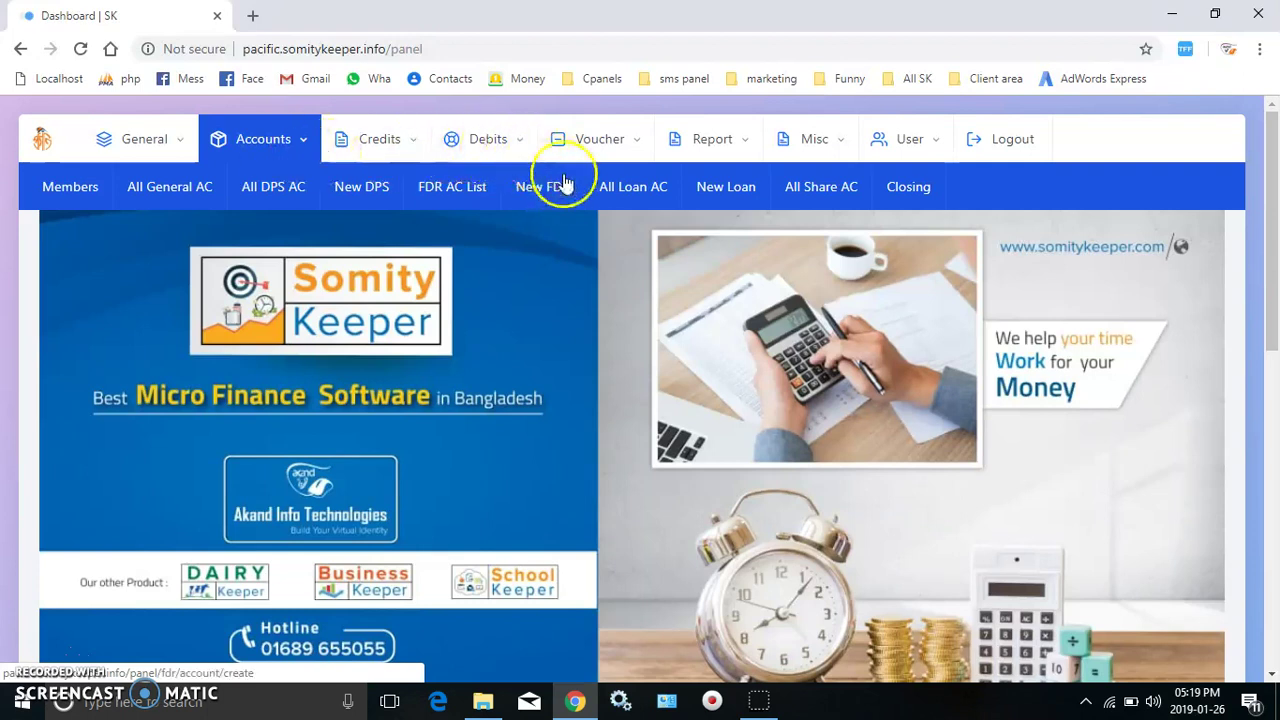
left_click(524, 197)
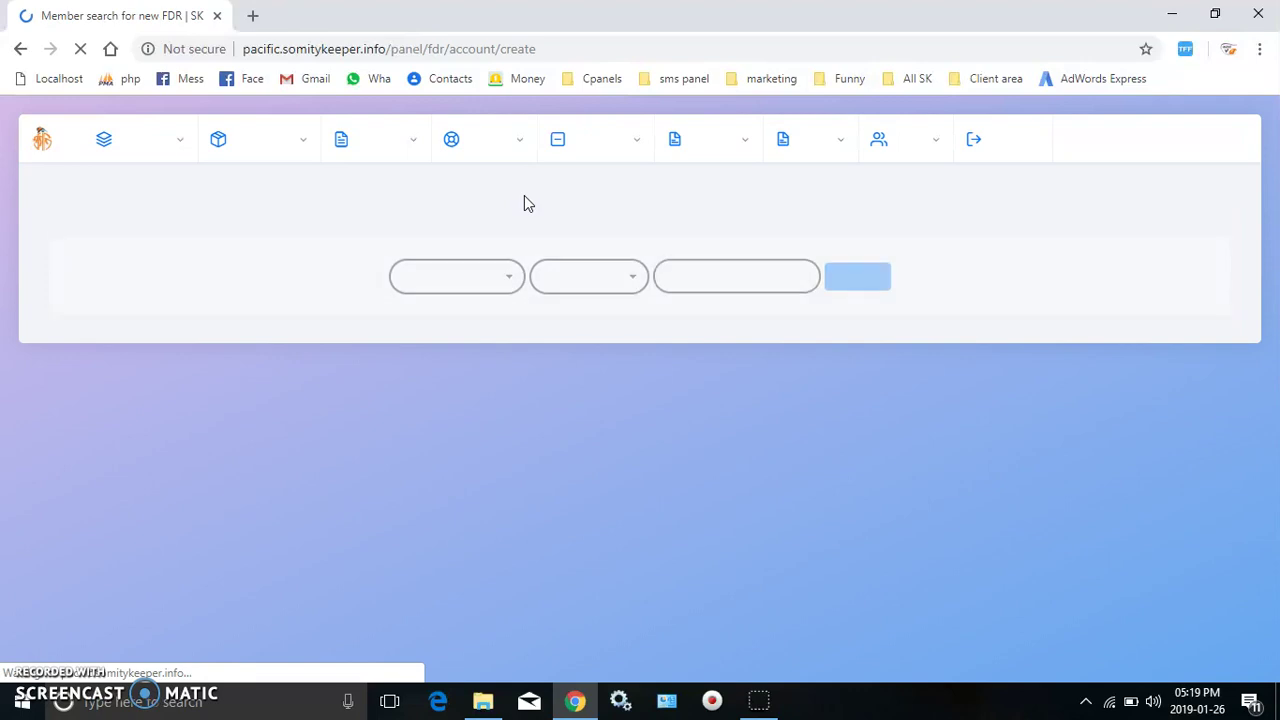
left_click(470, 266)
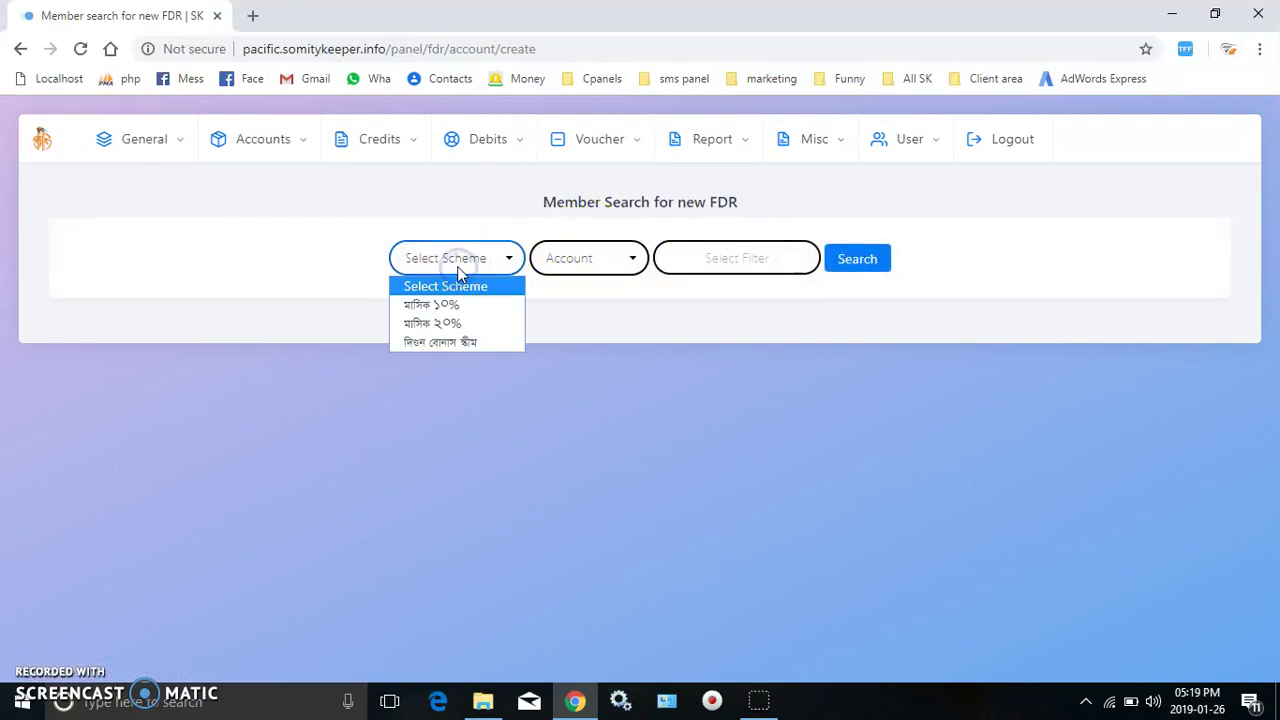
left_click(446, 344)
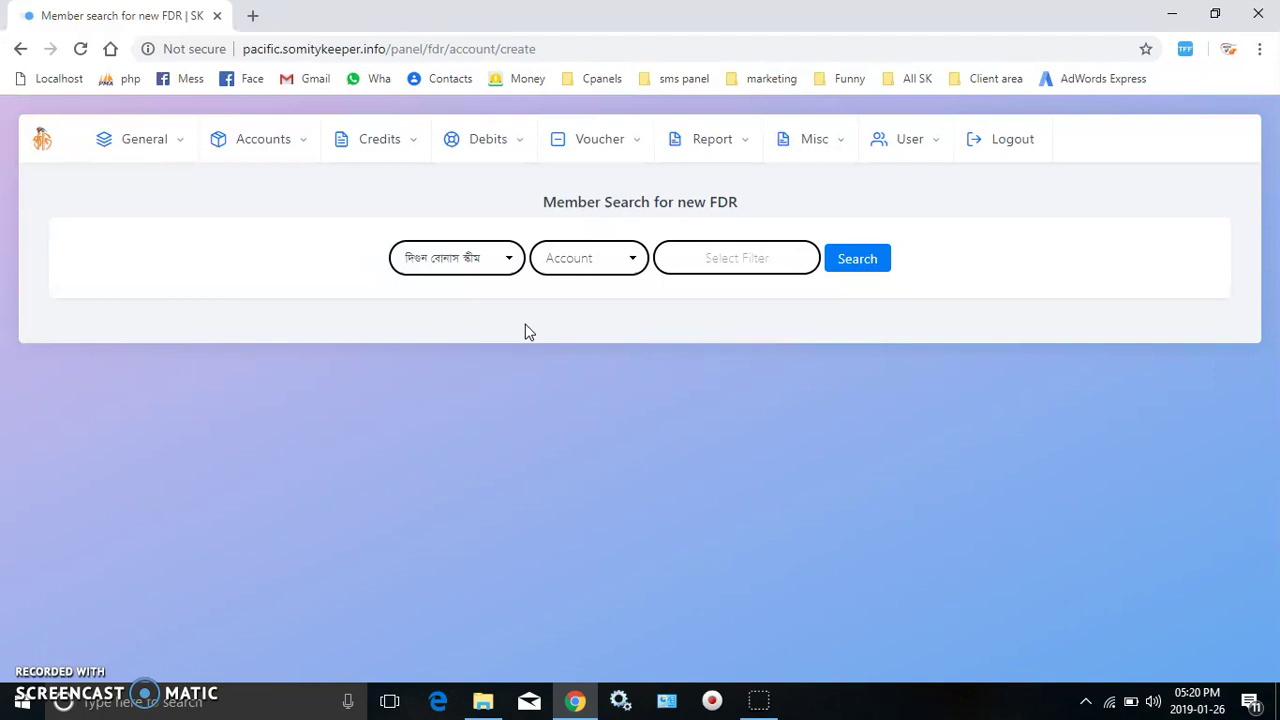
left_click(746, 265)
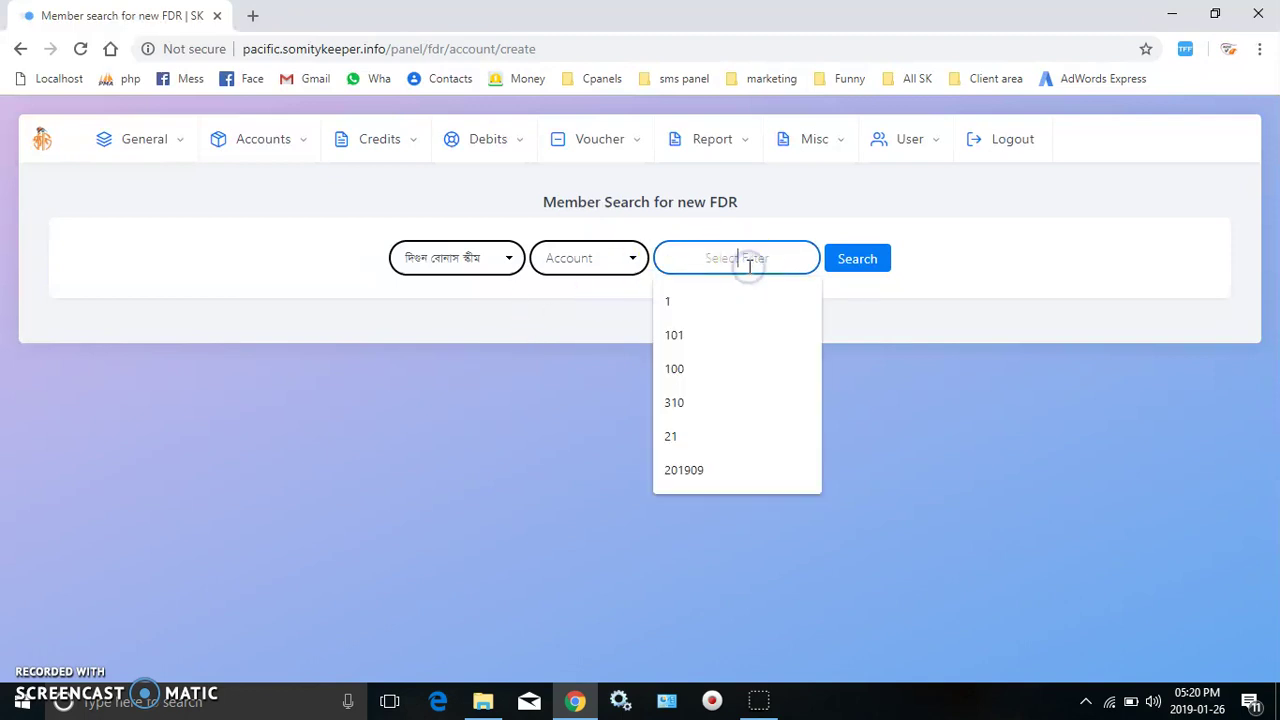
type("1")
key("Return")
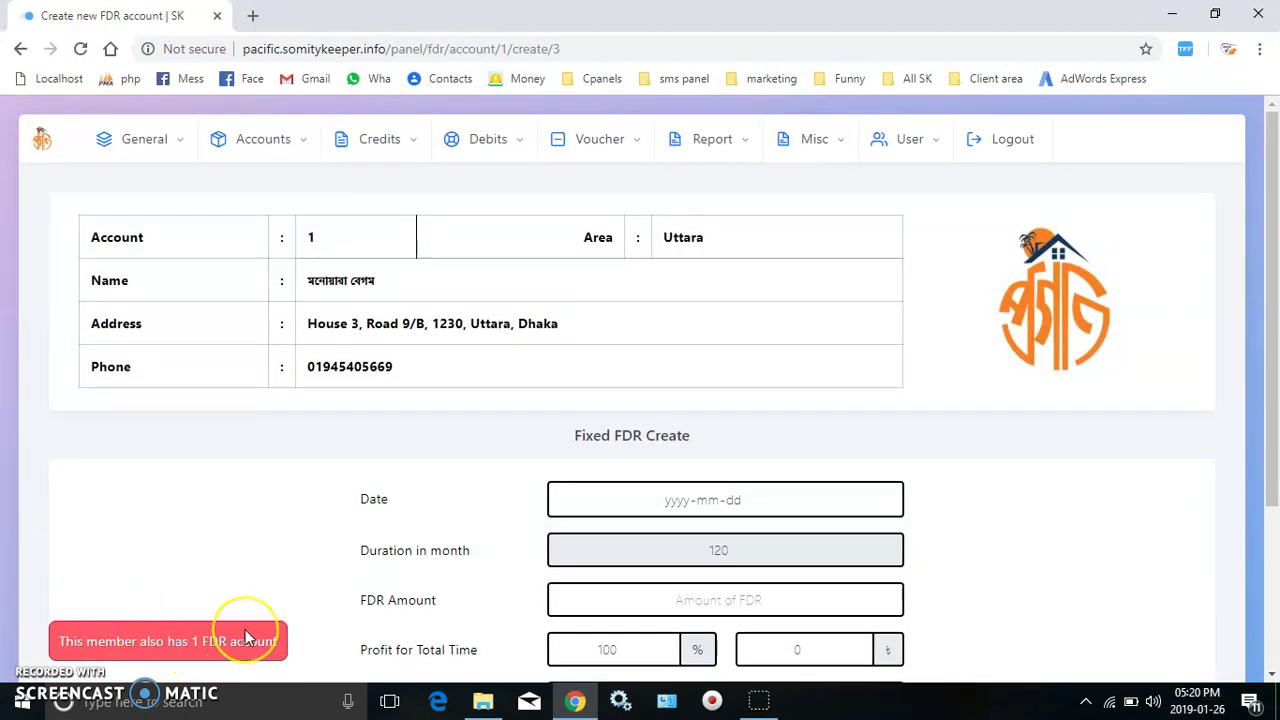
left_click(449, 500)
type("2018")
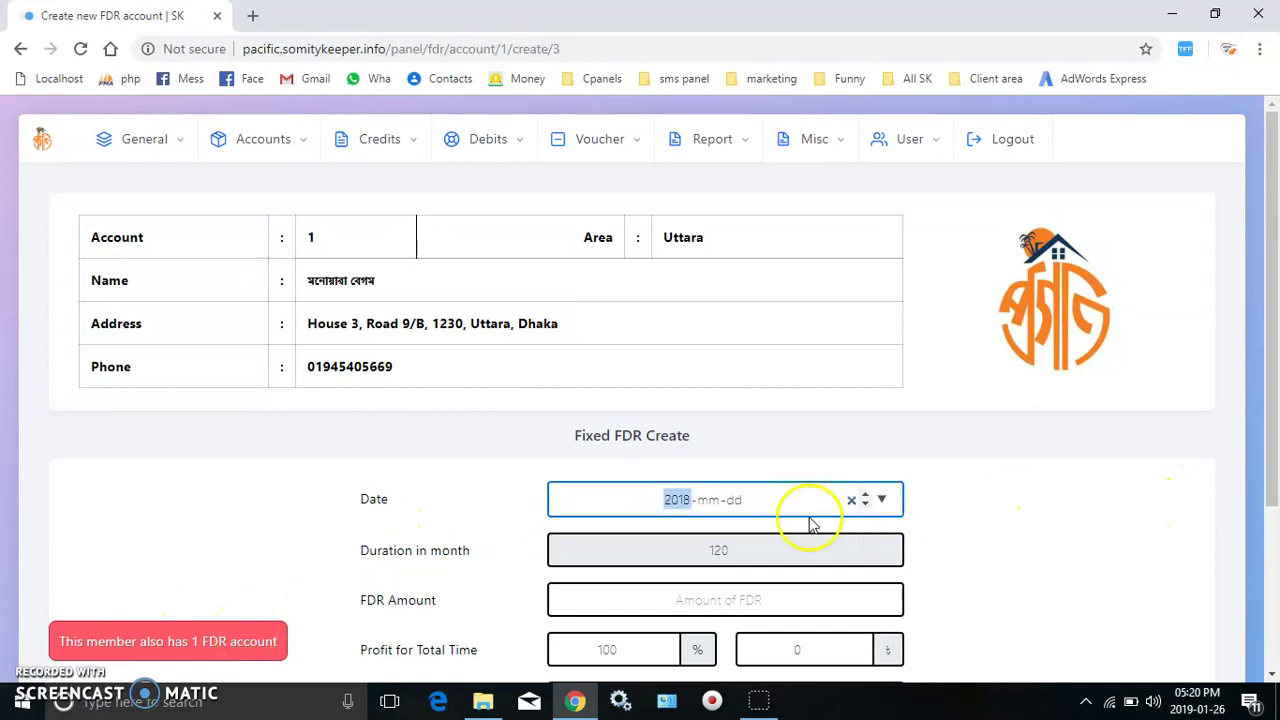
left_click(971, 544)
scroll(972, 548, "down", 3)
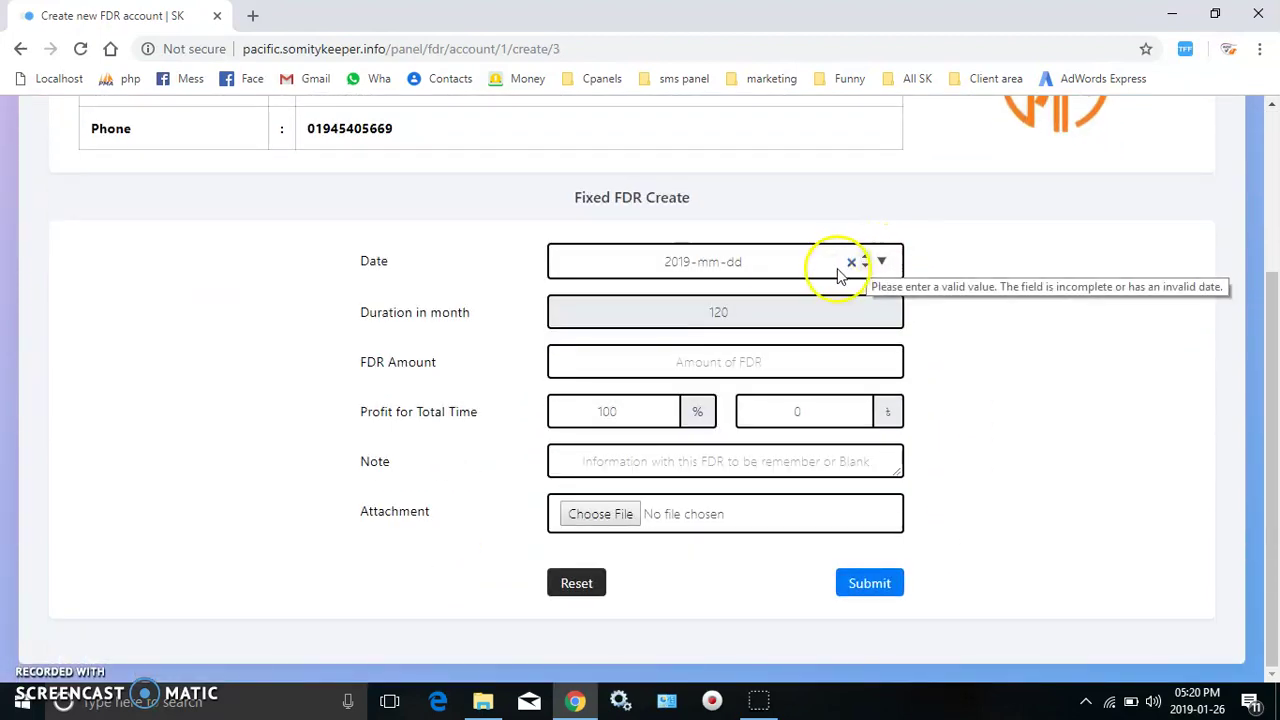
left_click(851, 263)
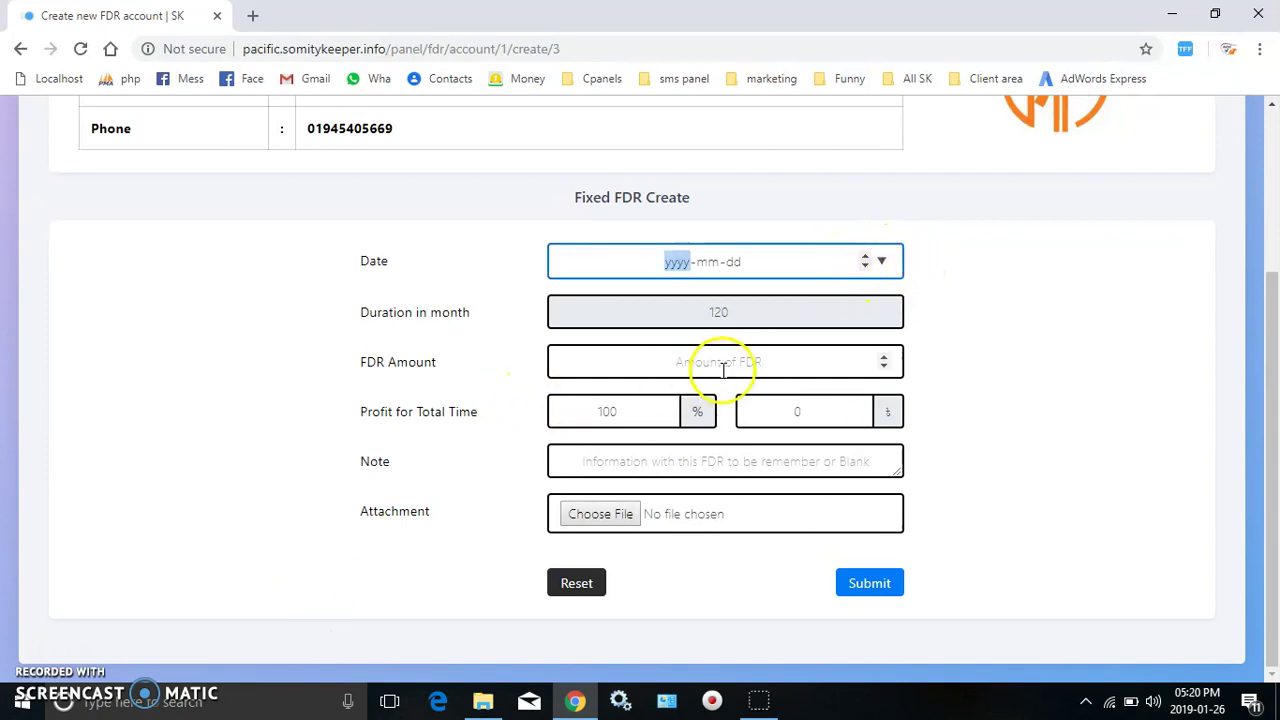
Step: Set the FDR amount to 50000 in the fixed FDR form, leaving the date blank
left_click(737, 315)
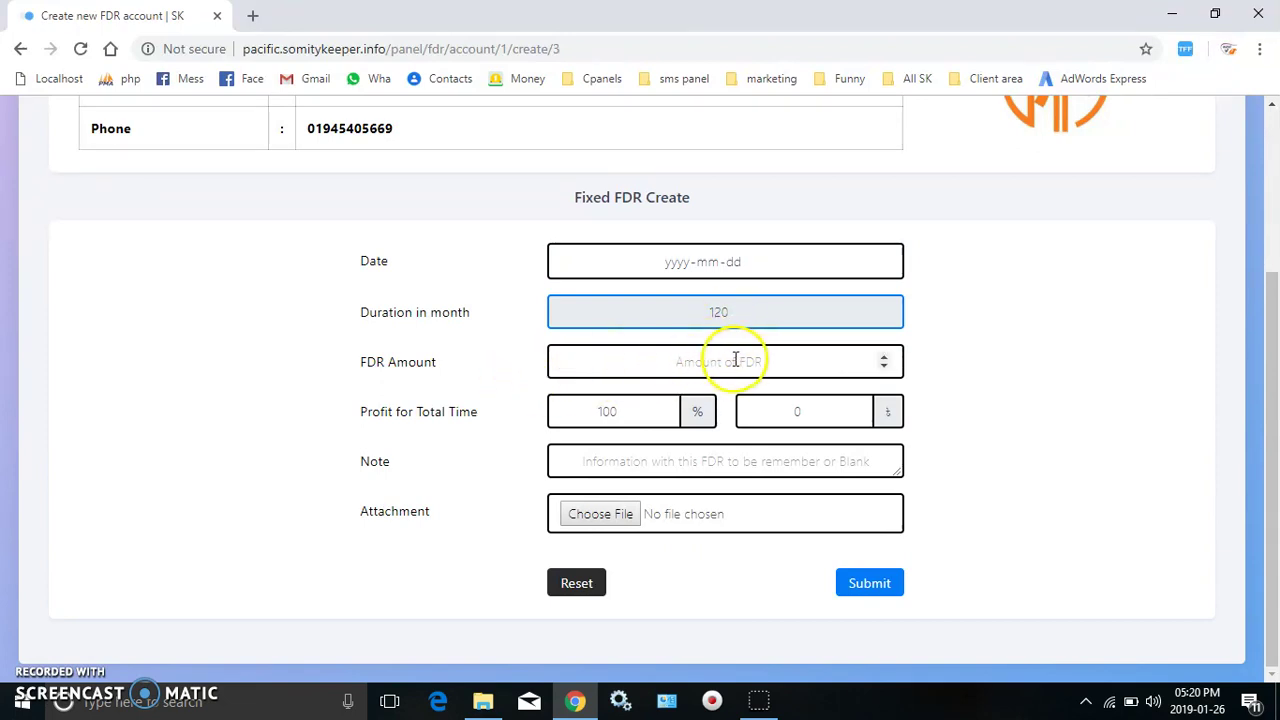
left_click(735, 361)
type("1")
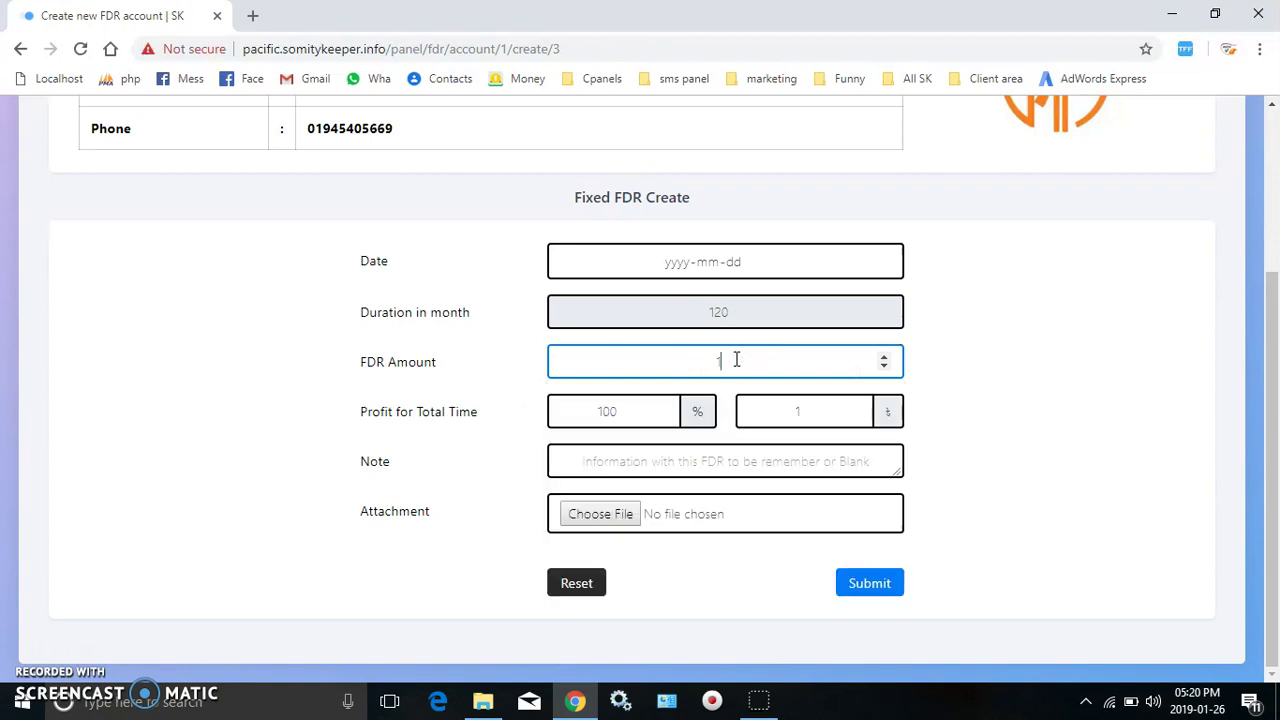
key("BackSpace")
type("50000")
key("Tab")
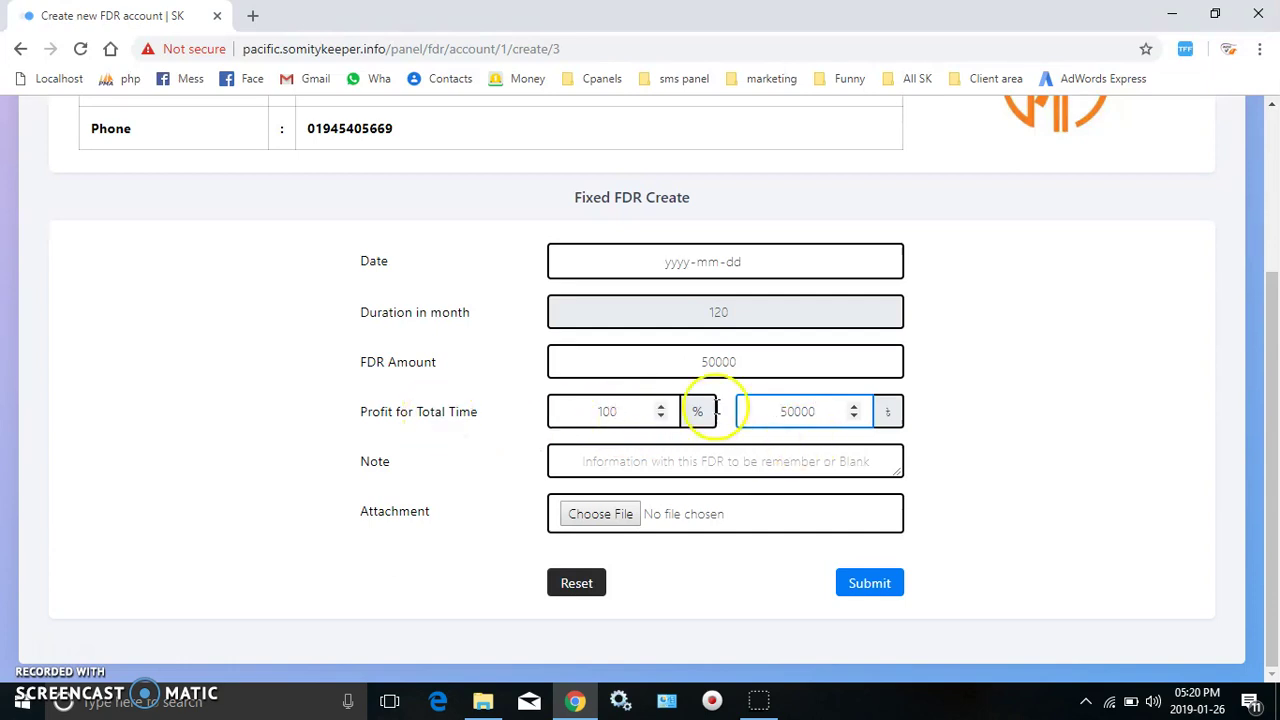
Step: Submit the fixed FDR form and confirm the creation of the account
left_click(977, 376)
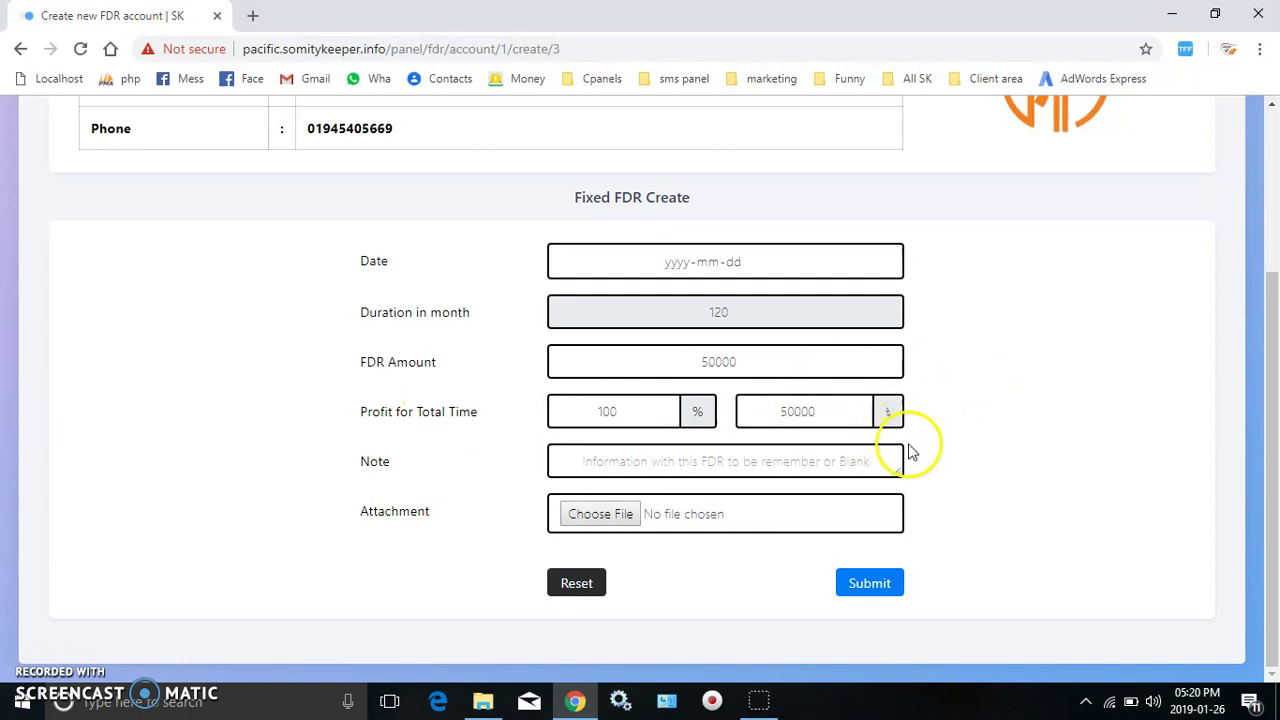
left_click(869, 586)
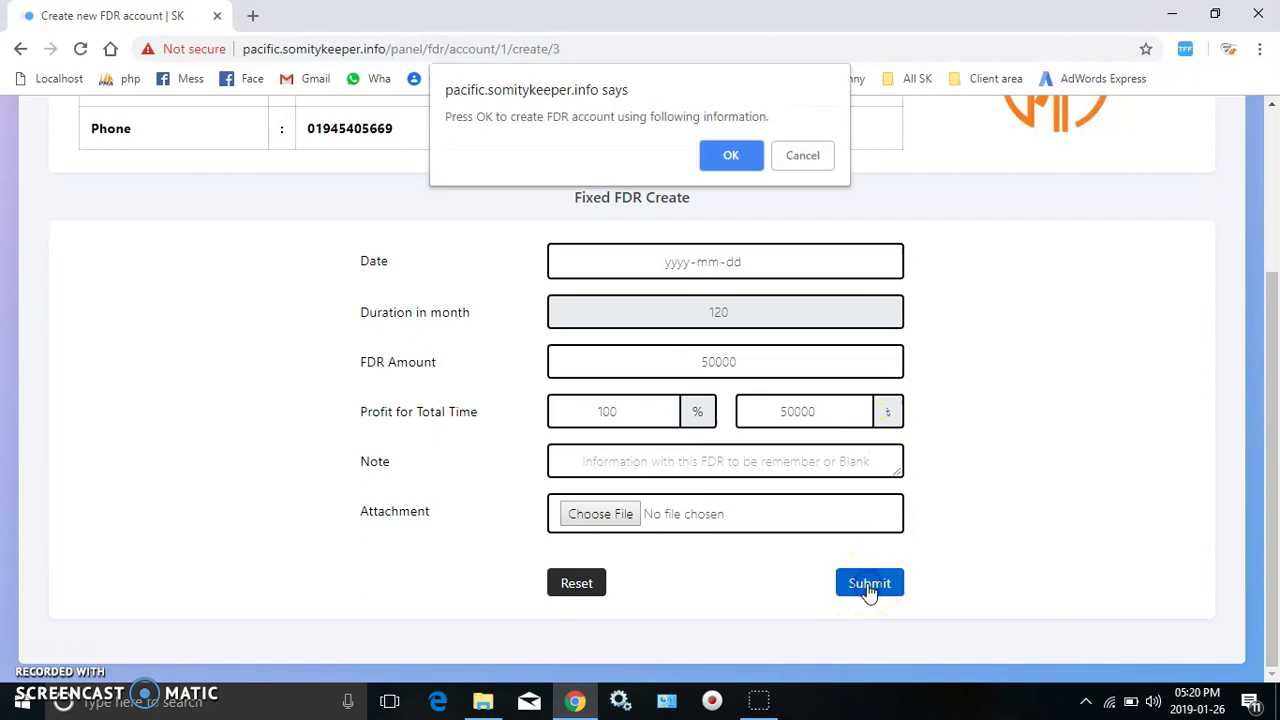
key("Return")
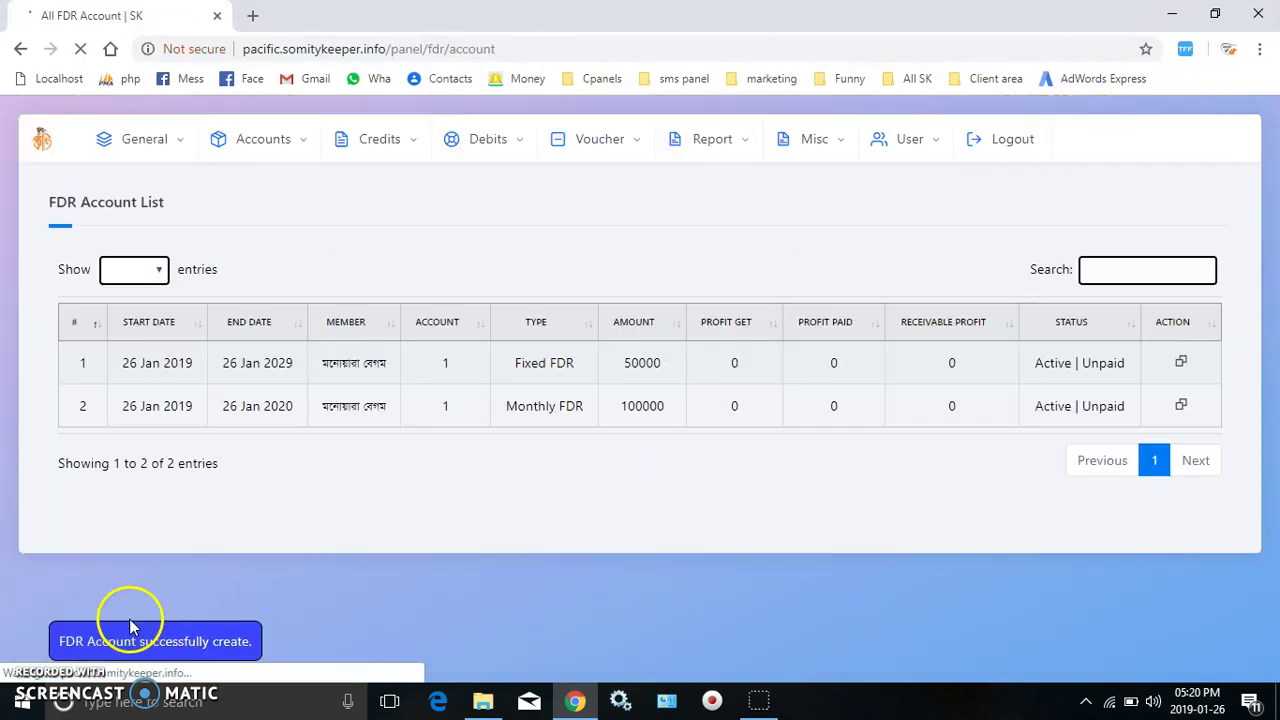
Step: Examine the type, profit get, profit paid and receivable profit of the new fixed FDR in the account list
double_click(528, 364)
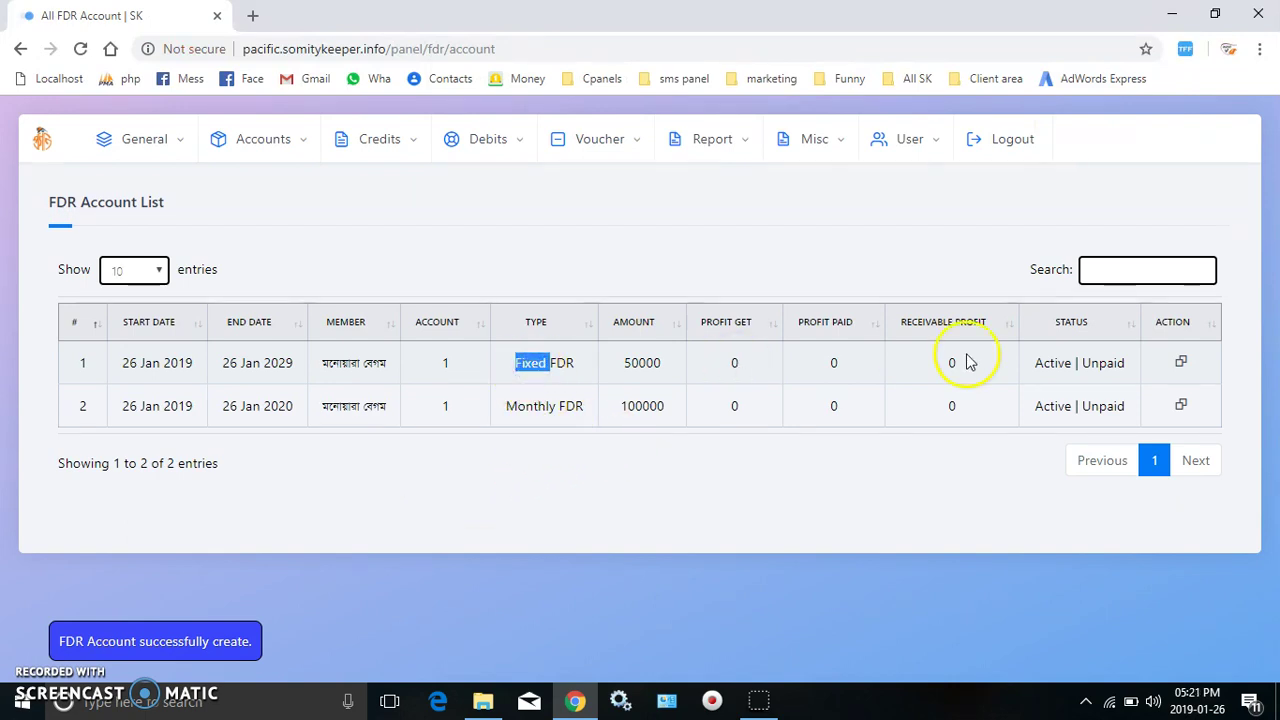
left_click(738, 370)
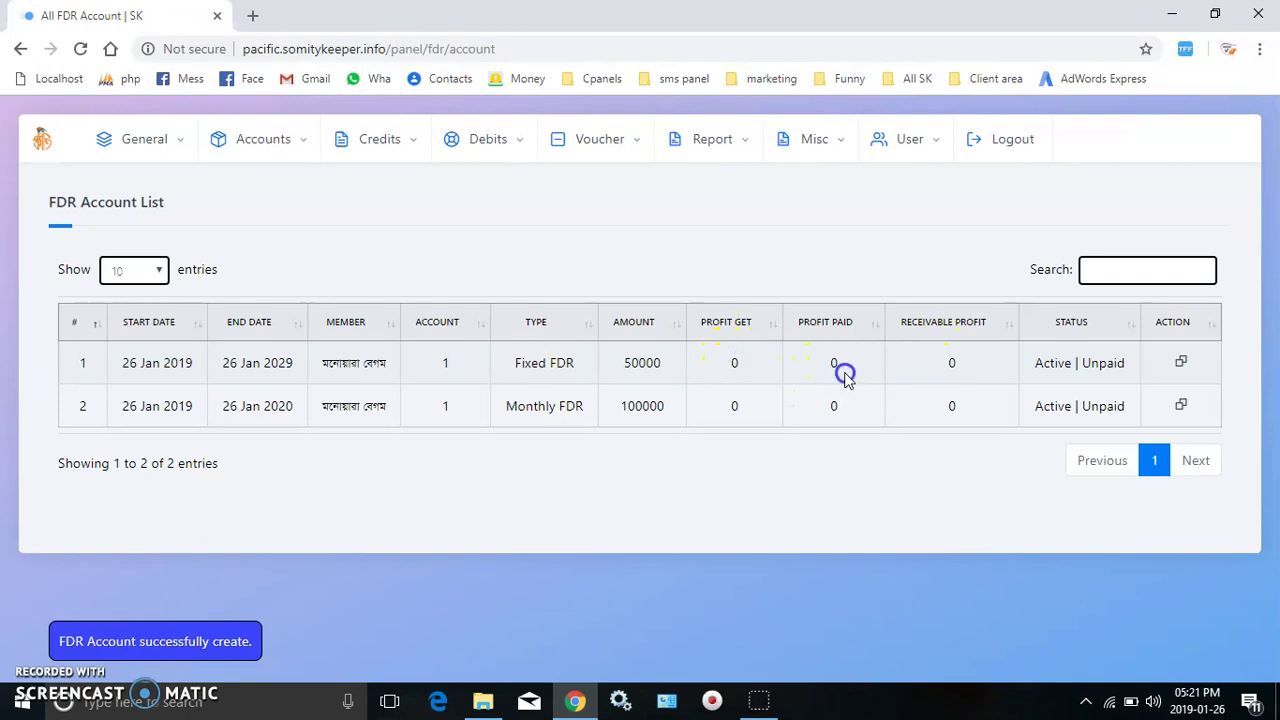
double_click(951, 366)
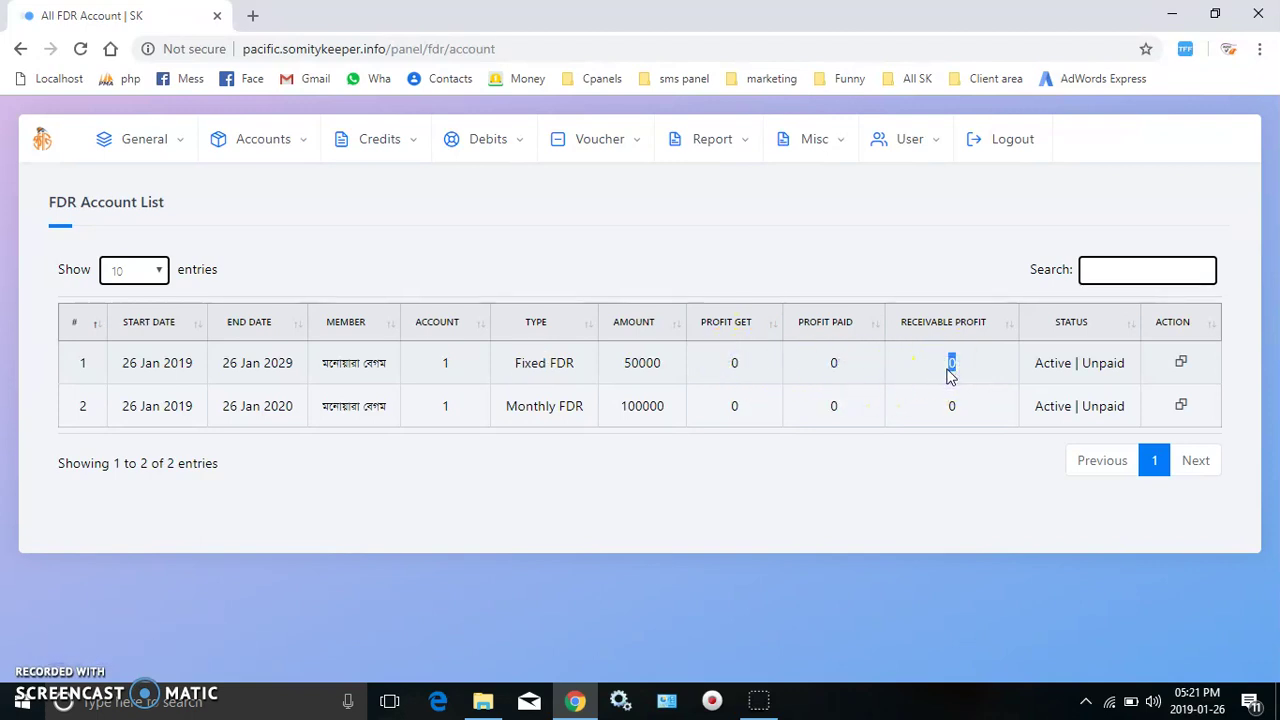
left_click(845, 482)
left_click(684, 460)
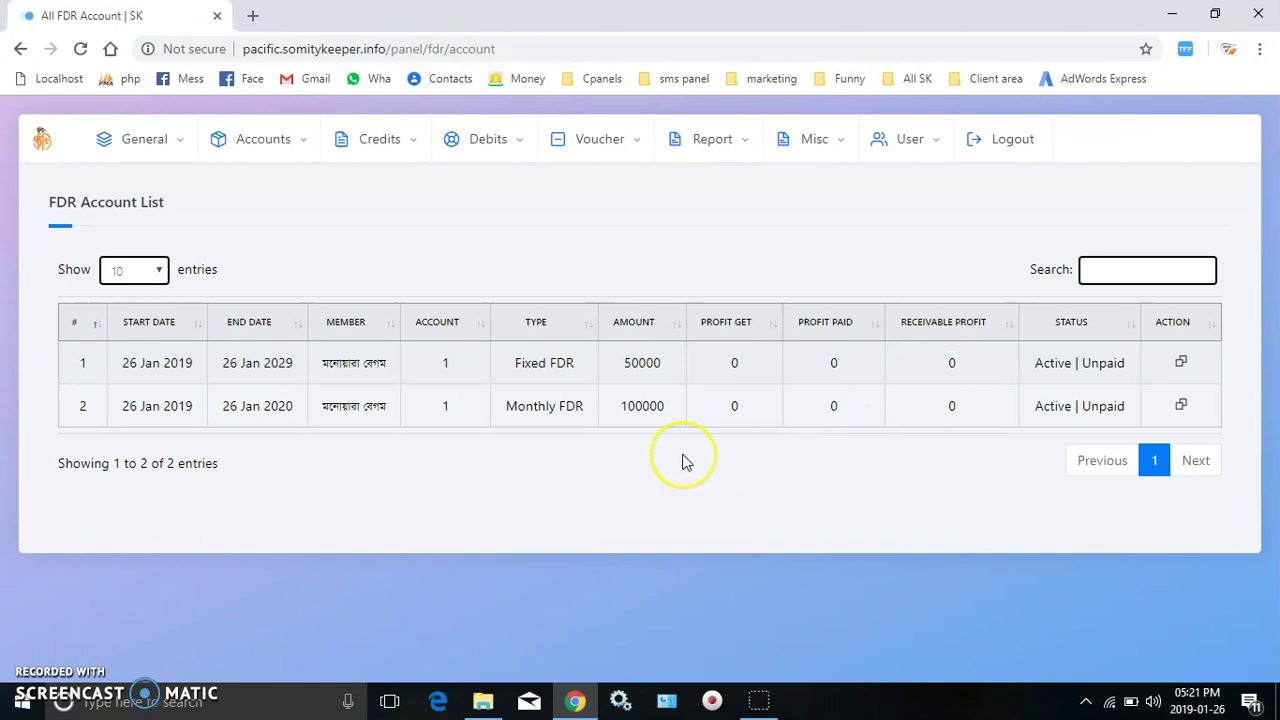
left_click(448, 224)
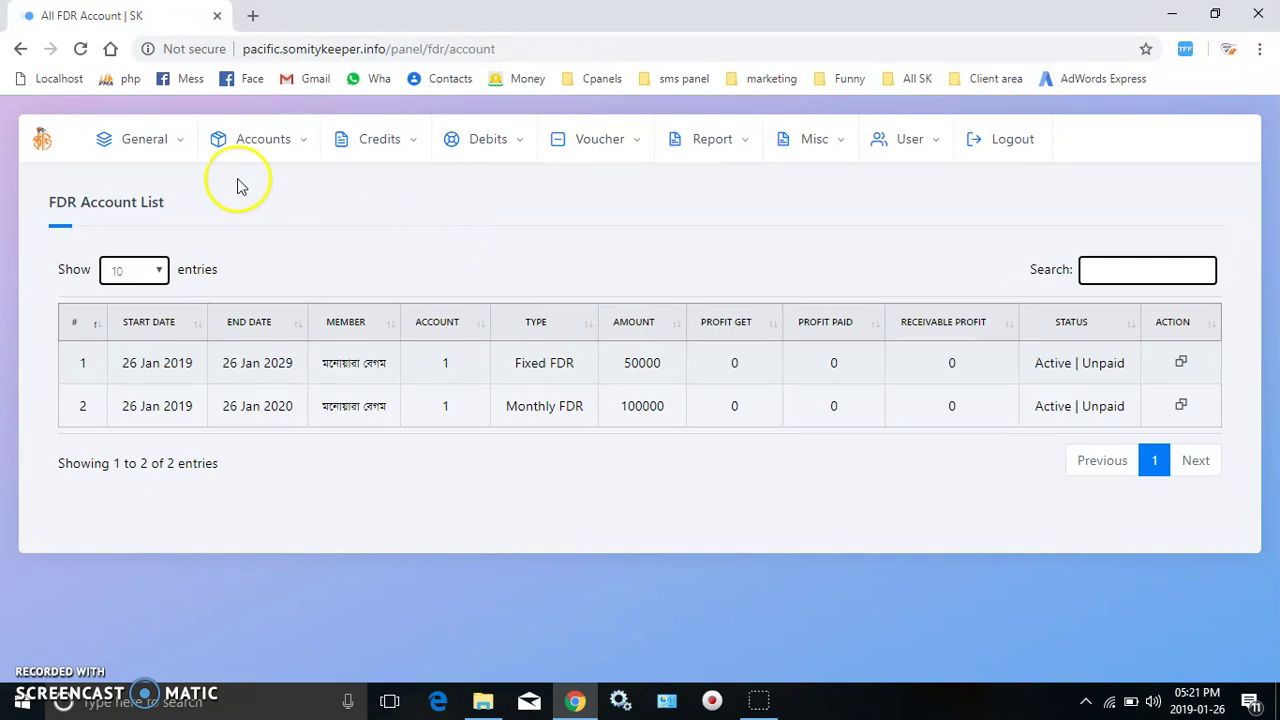
Step: Return to the dashboard and check the total deposited FDR figure with both FDR accounts in place
left_click(37, 143)
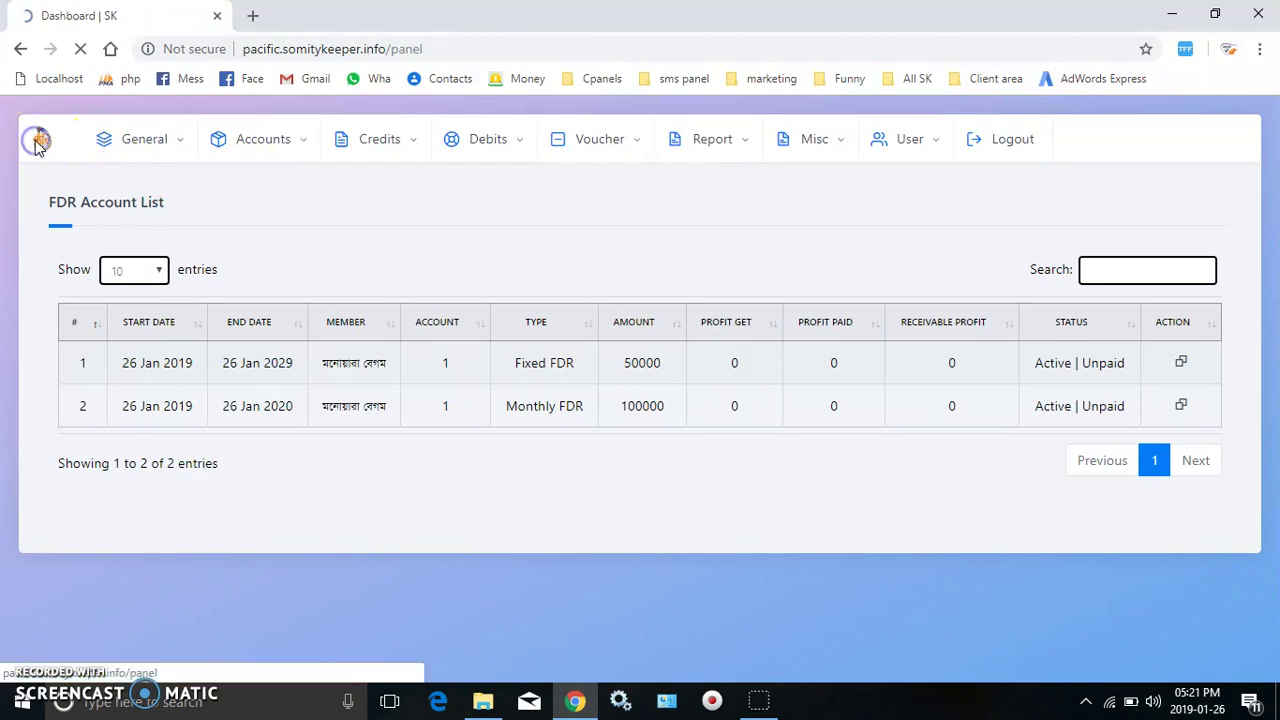
scroll(8, 336, "down", 1)
scroll(8, 336, "down", 5)
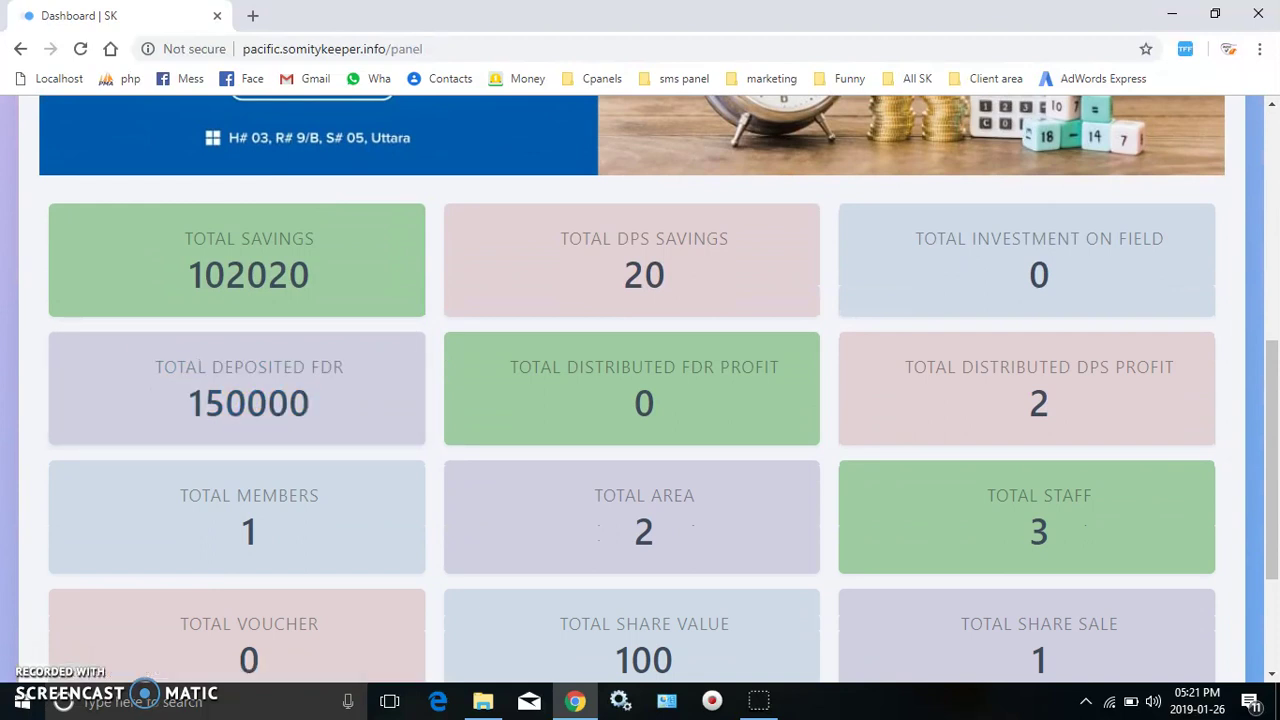
scroll(640, 384, "up", 6)
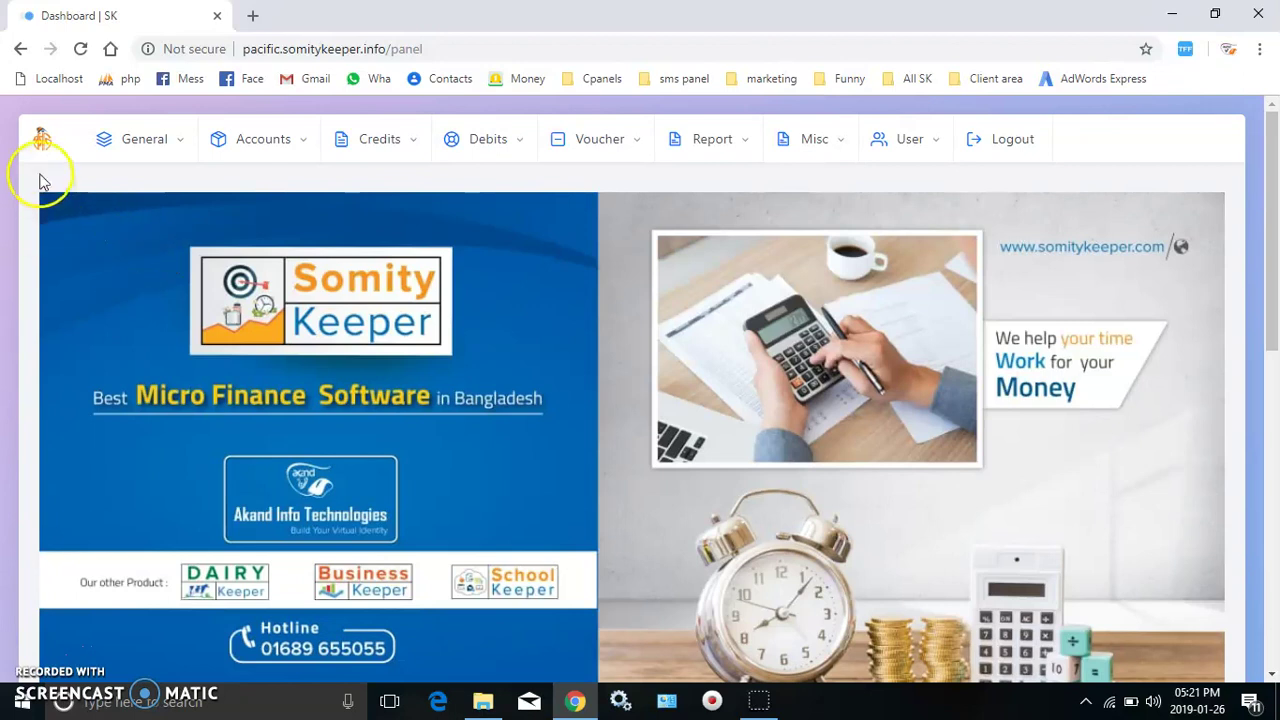
Step: Log out of the panel to end the session
left_click(1013, 145)
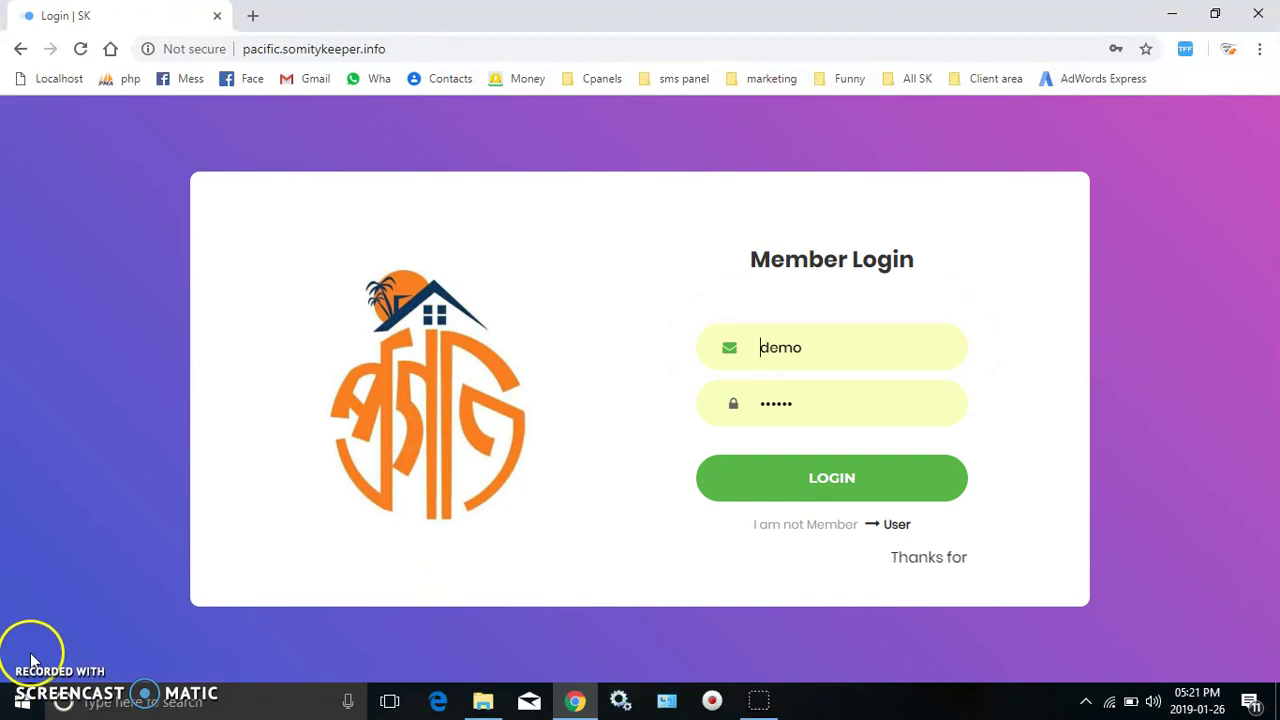